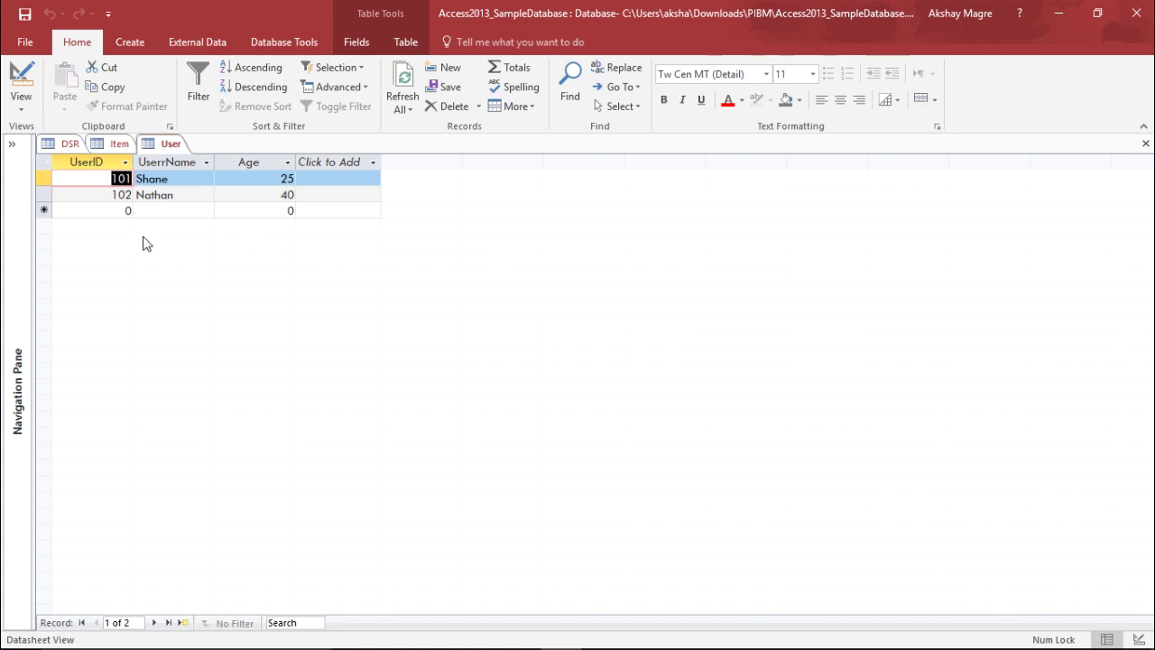
# Review the fields and records of the Item, DSR and User tables
pyautogui.click(118, 145)
pyautogui.click(72, 146)
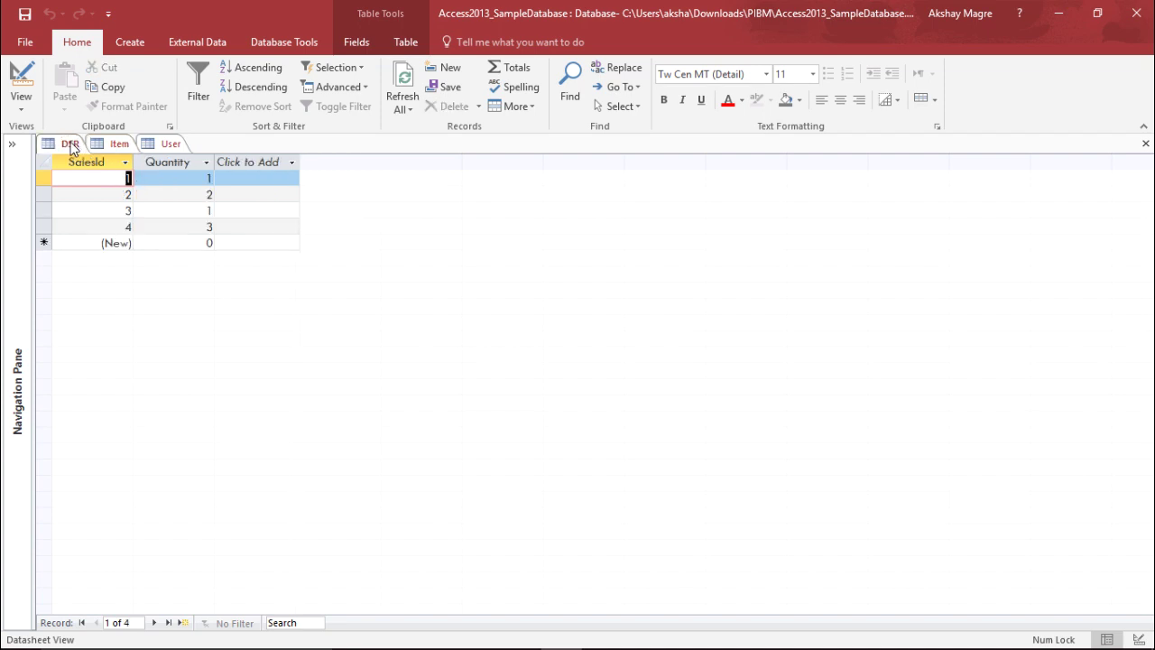
pyautogui.click(119, 146)
pyautogui.click(162, 144)
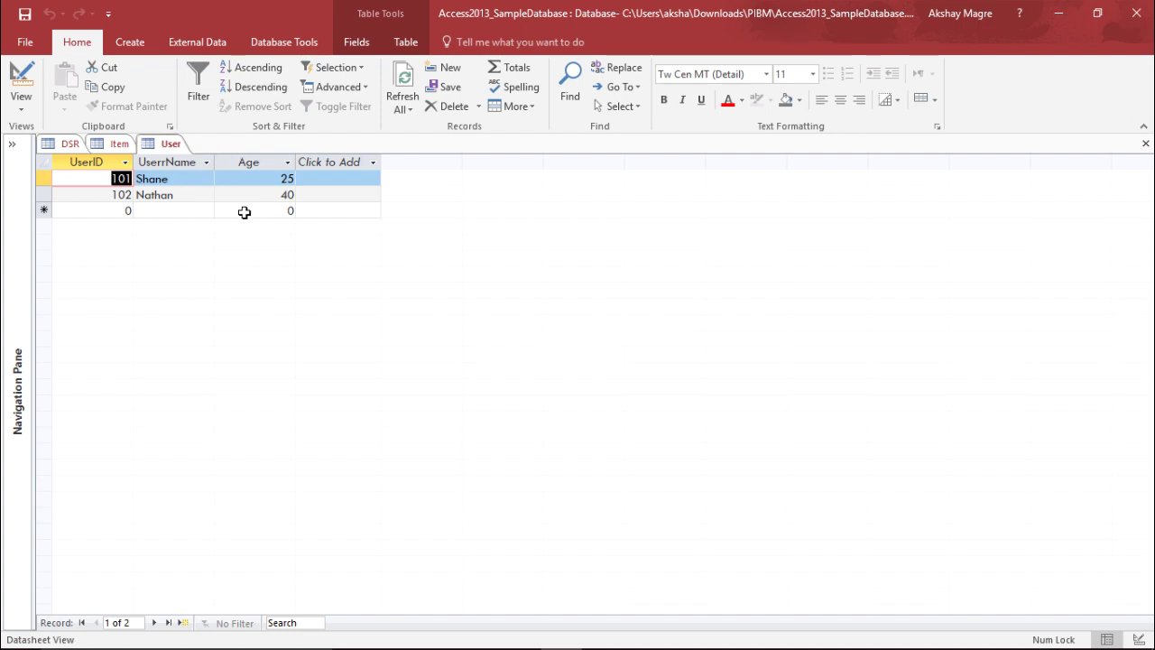
# Create a new table in Design View and add an ItemNo field with the Number data type
pyautogui.click(131, 45)
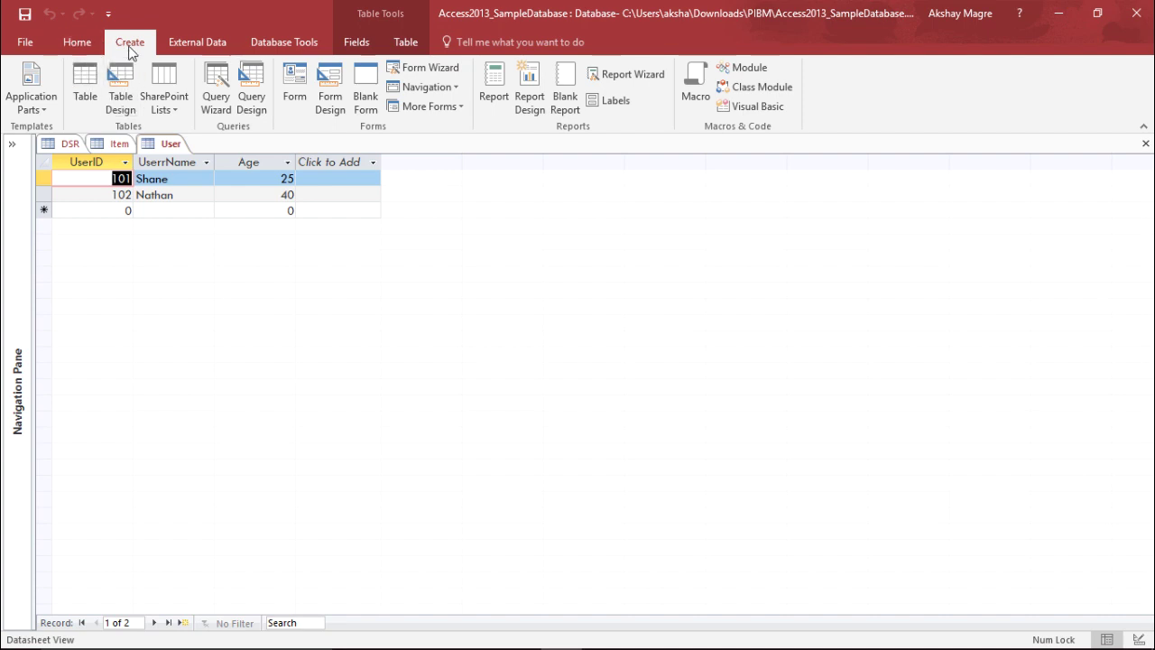
pyautogui.click(125, 87)
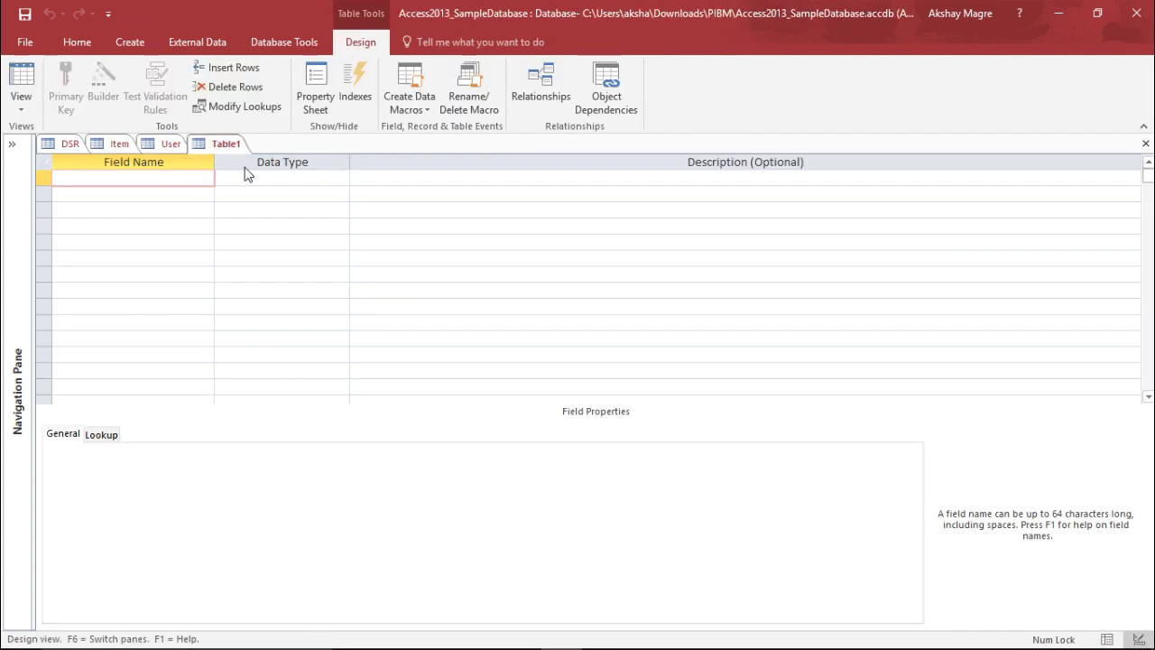
pyautogui.click(169, 143)
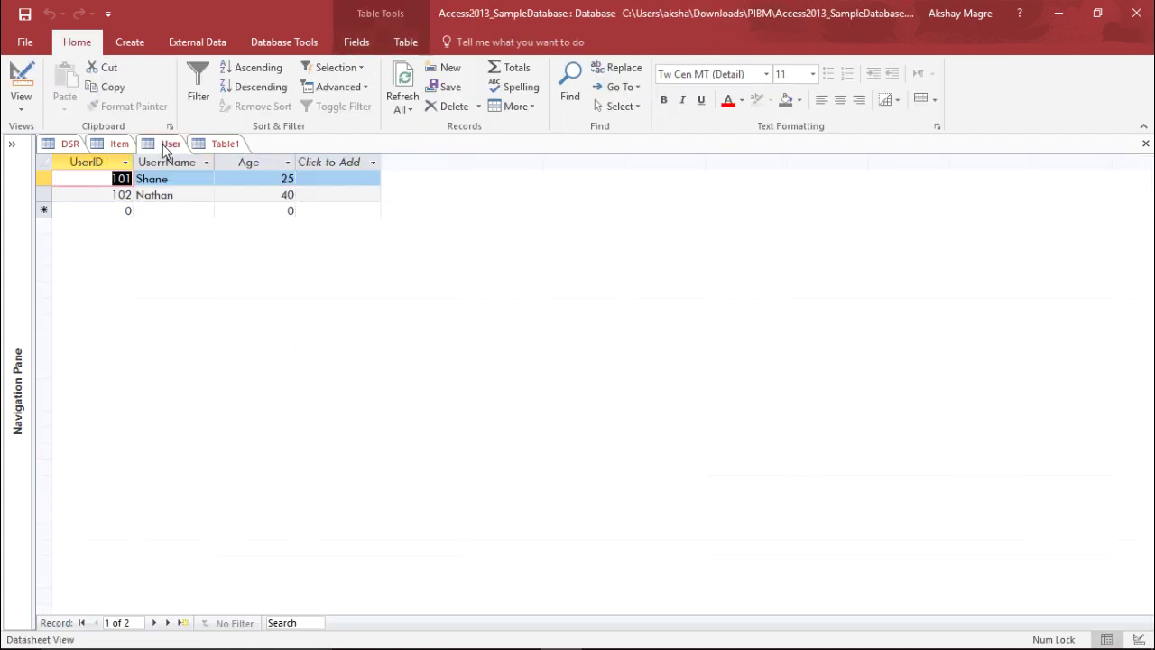
pyautogui.click(117, 145)
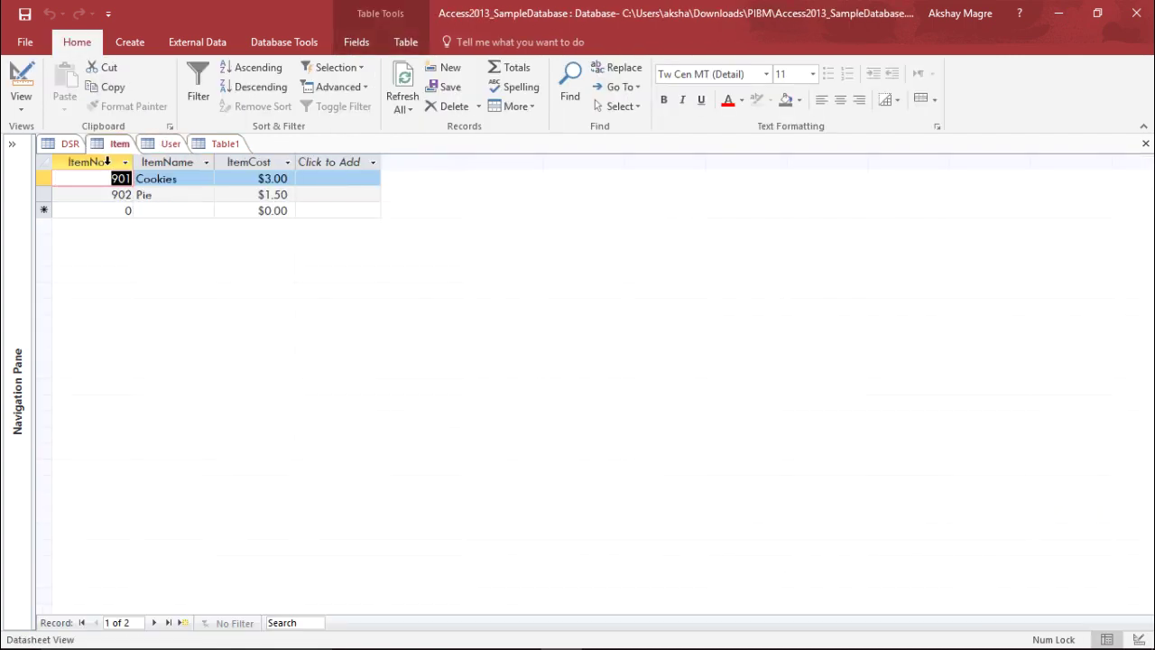
pyautogui.click(168, 144)
pyautogui.click(227, 145)
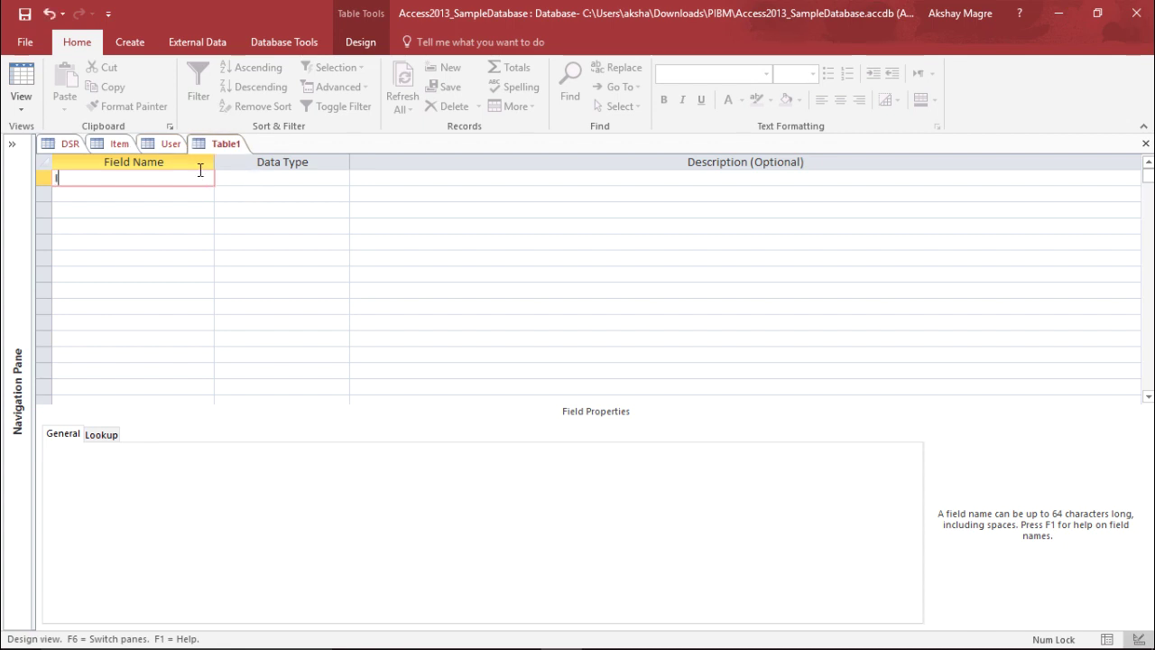
pyautogui.write('ItemNo')
pyautogui.press('Tab')
pyautogui.click(340, 180)
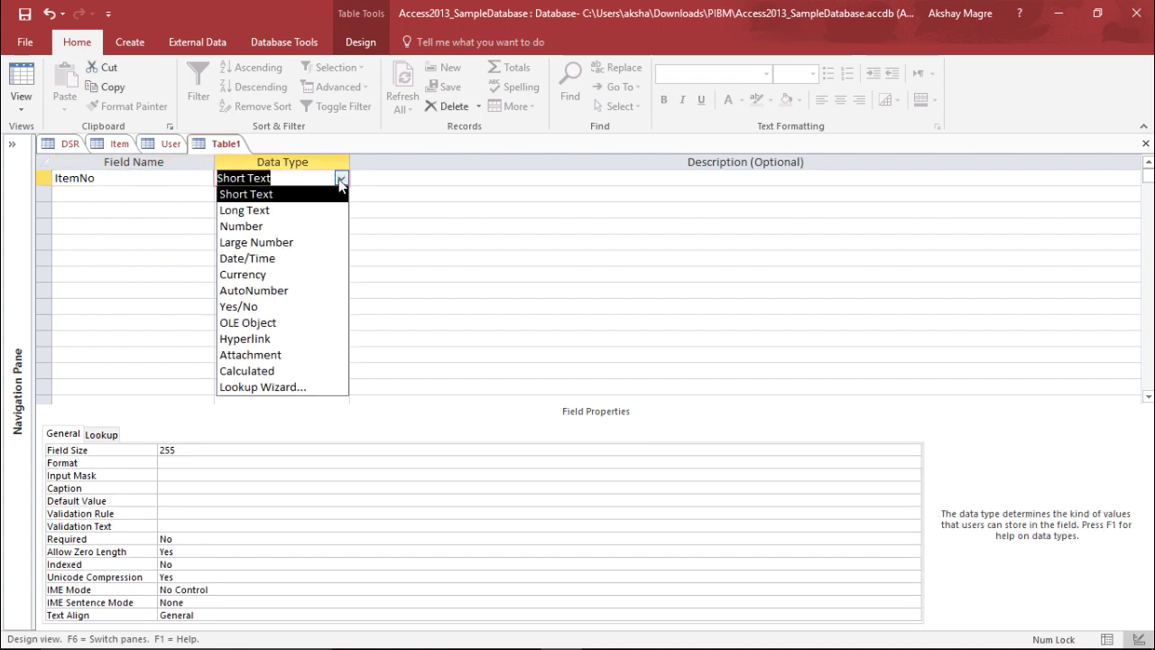
pyautogui.click(310, 226)
# Add a UserID field with the Number data type to the new table, matching the User table's key field
pyautogui.click(172, 145)
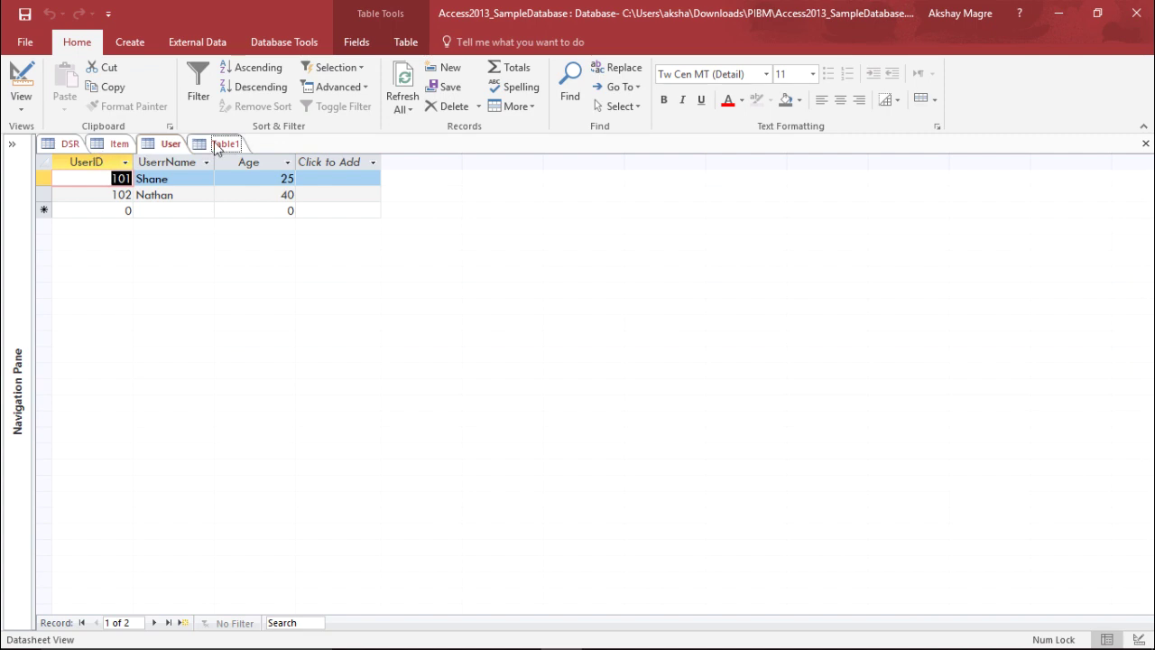
pyautogui.click(219, 145)
pyautogui.click(122, 192)
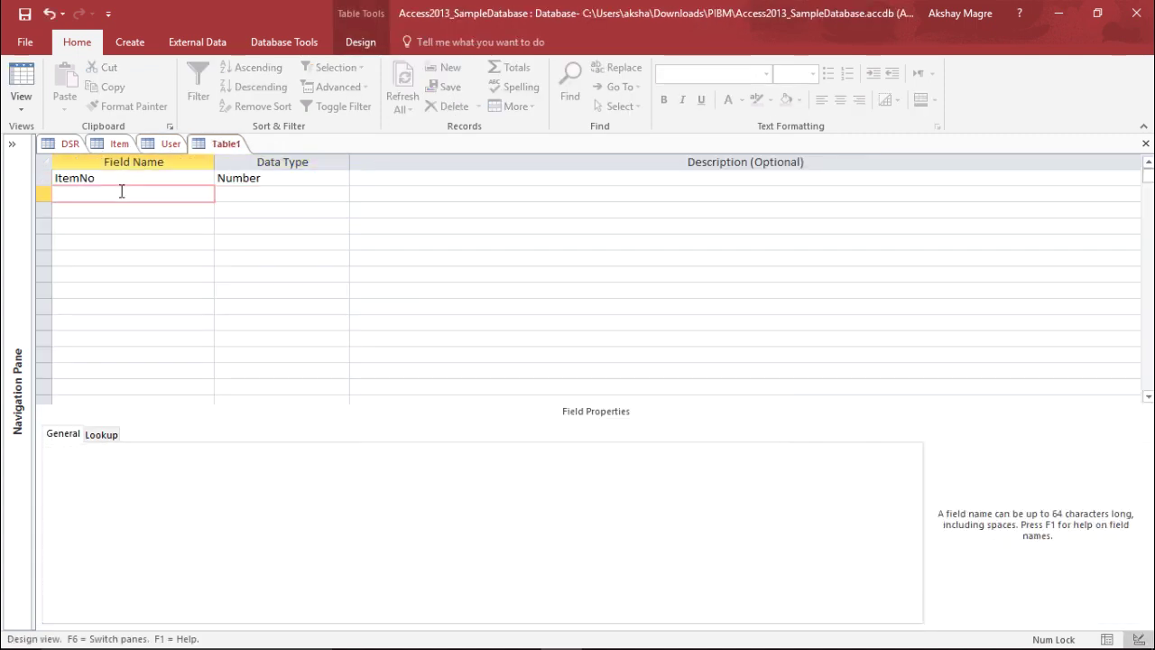
pyautogui.write('UserID')
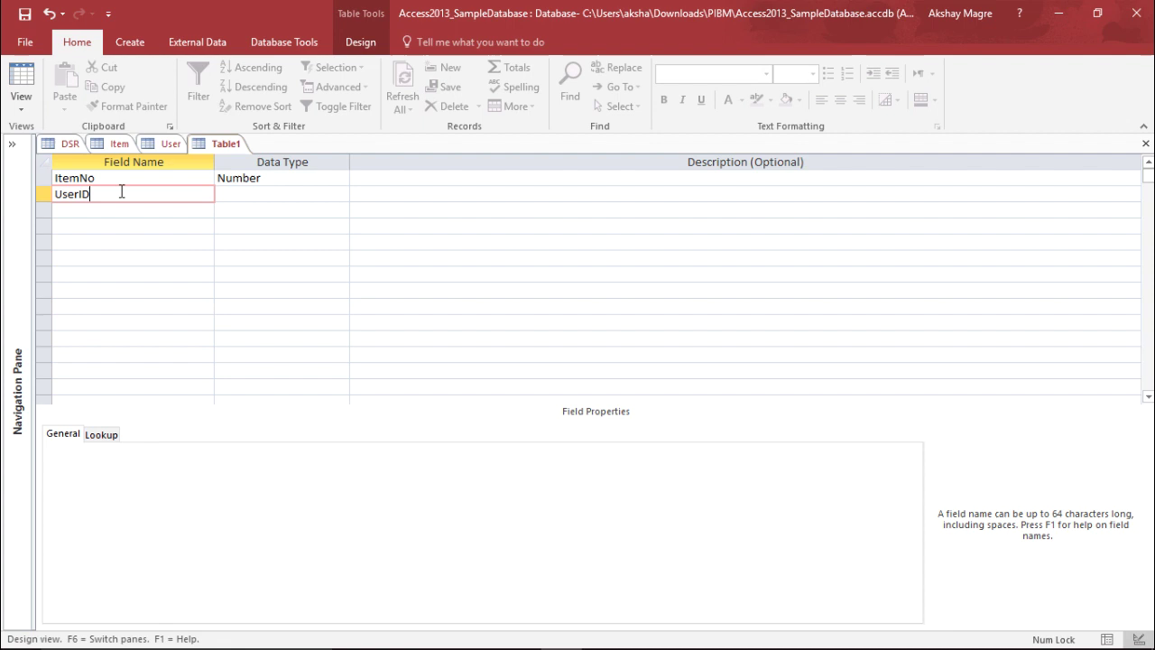
pyautogui.click(300, 195)
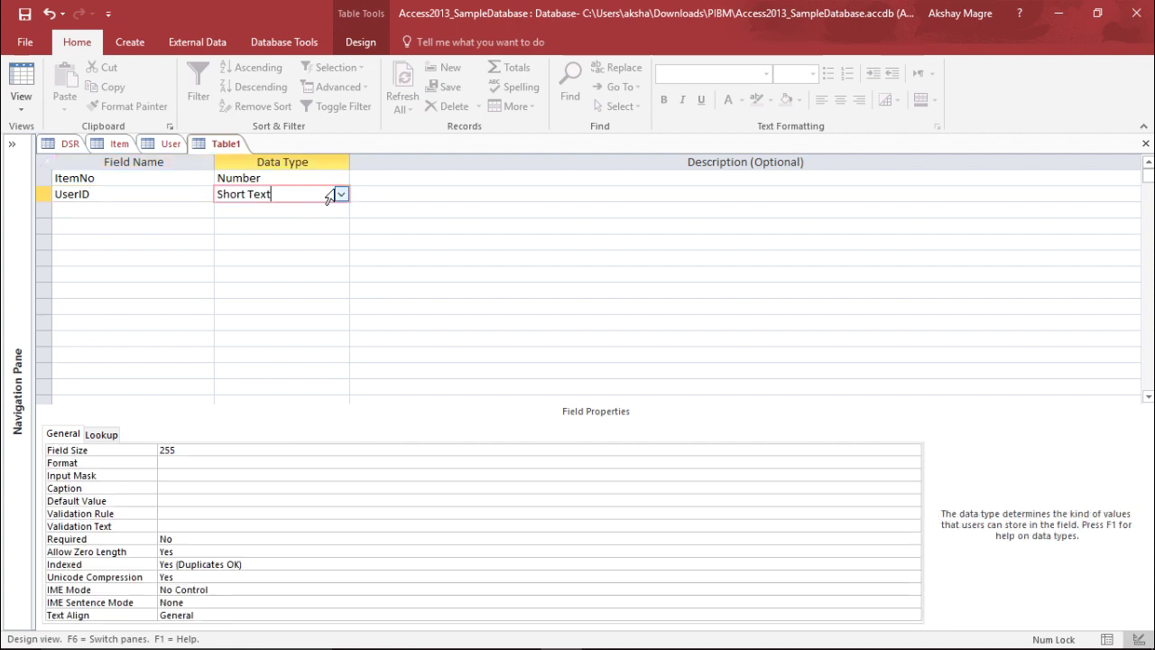
pyautogui.click(341, 194)
pyautogui.click(299, 242)
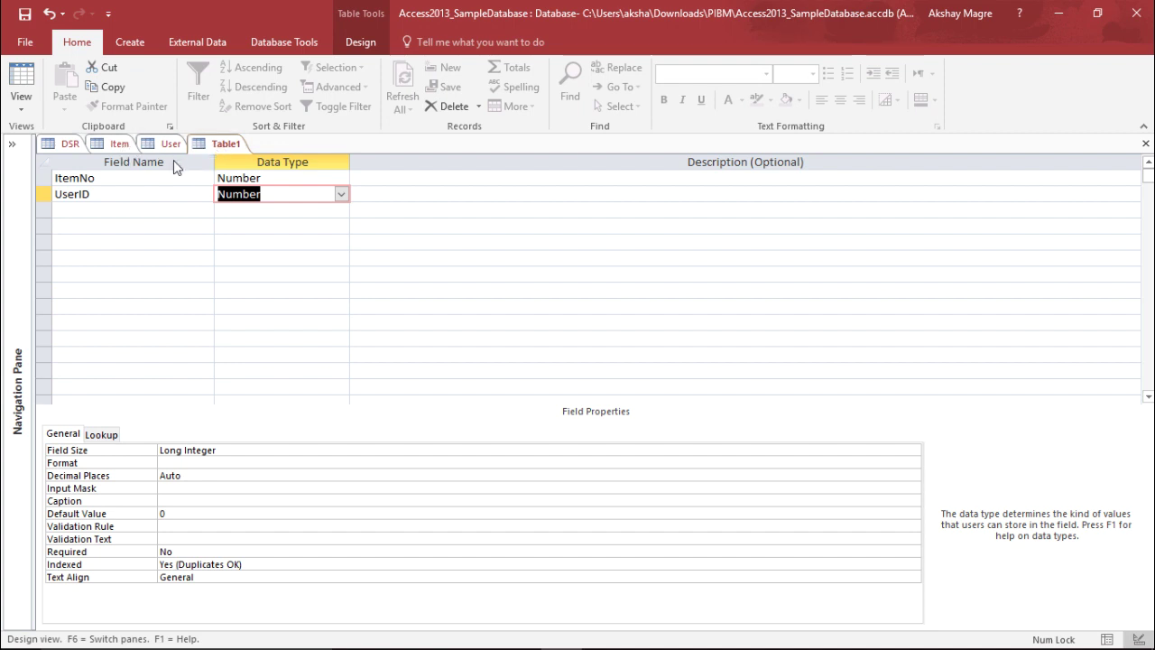
# Set the ItemNo and UserID fields together as the new table's composite primary key
pyautogui.click(162, 192)
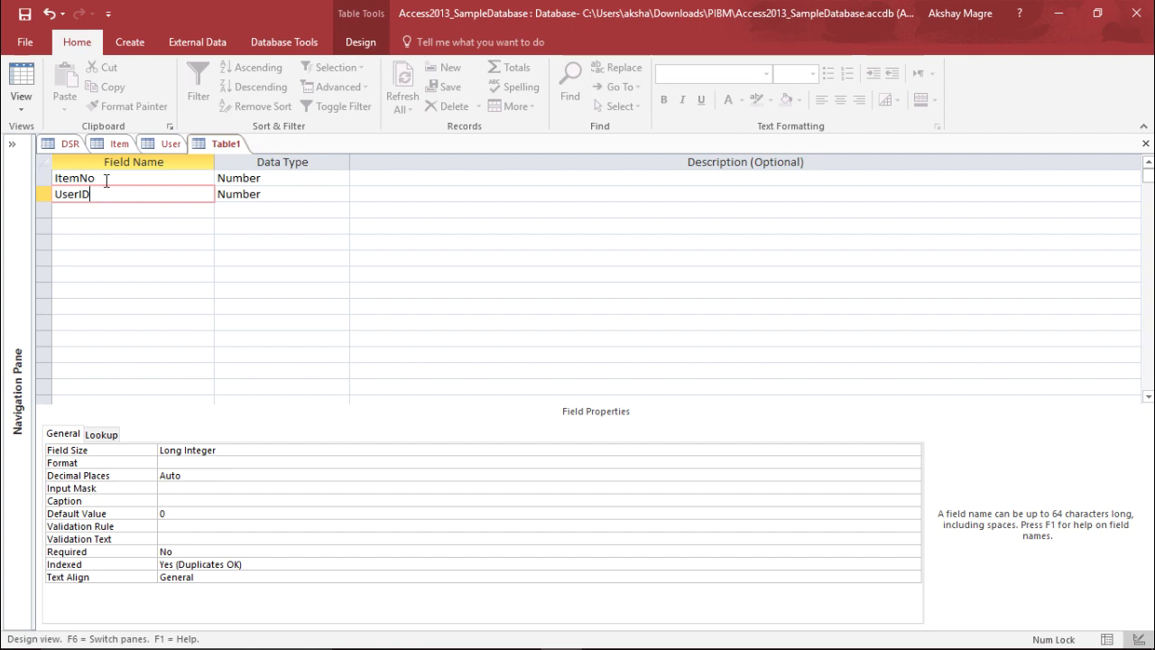
pyautogui.click(107, 181)
pyautogui.click(121, 194)
pyautogui.click(136, 178)
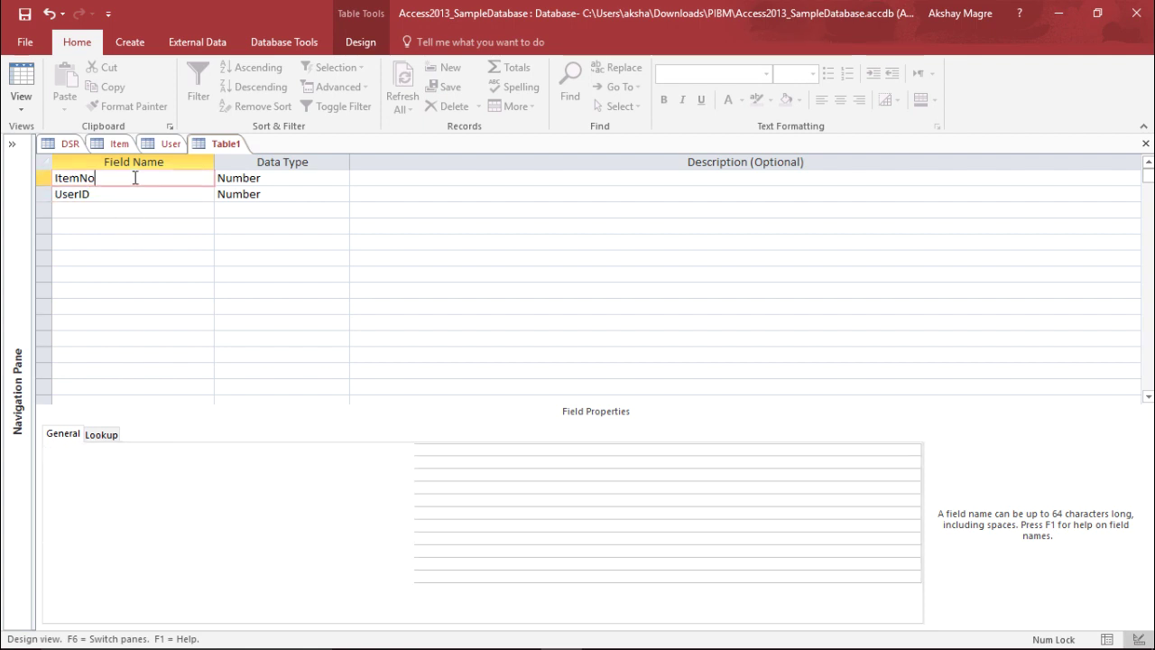
pyautogui.click(138, 192)
pyautogui.moveTo(46, 177); pyautogui.dragTo(45, 196)
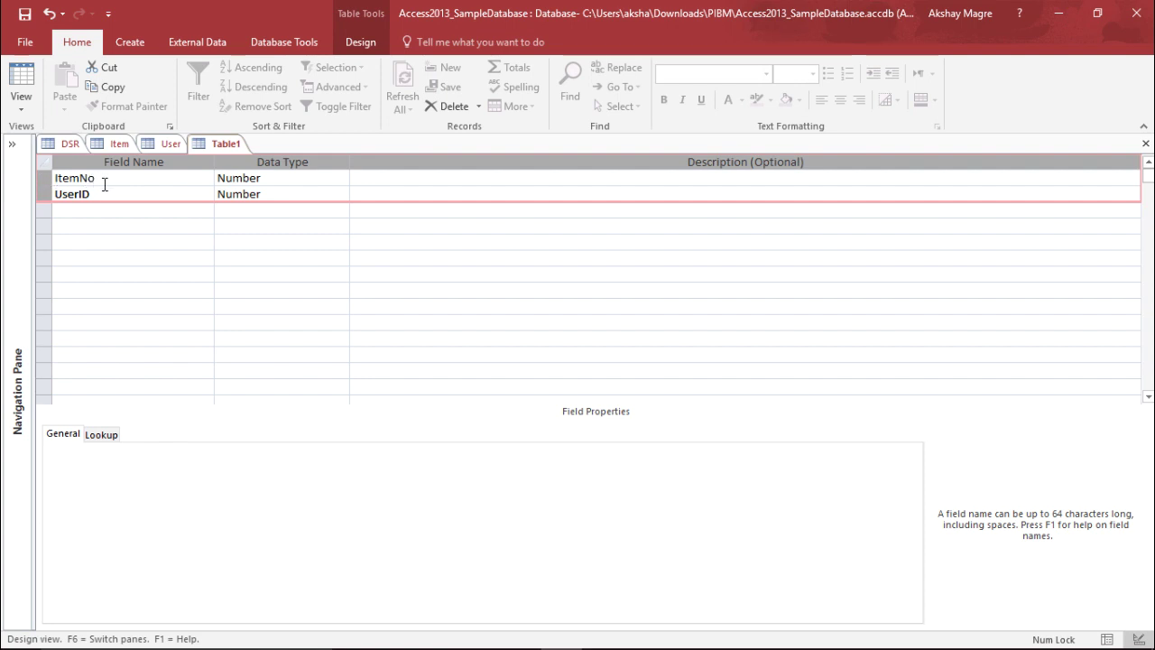
pyautogui.rightClick(145, 179)
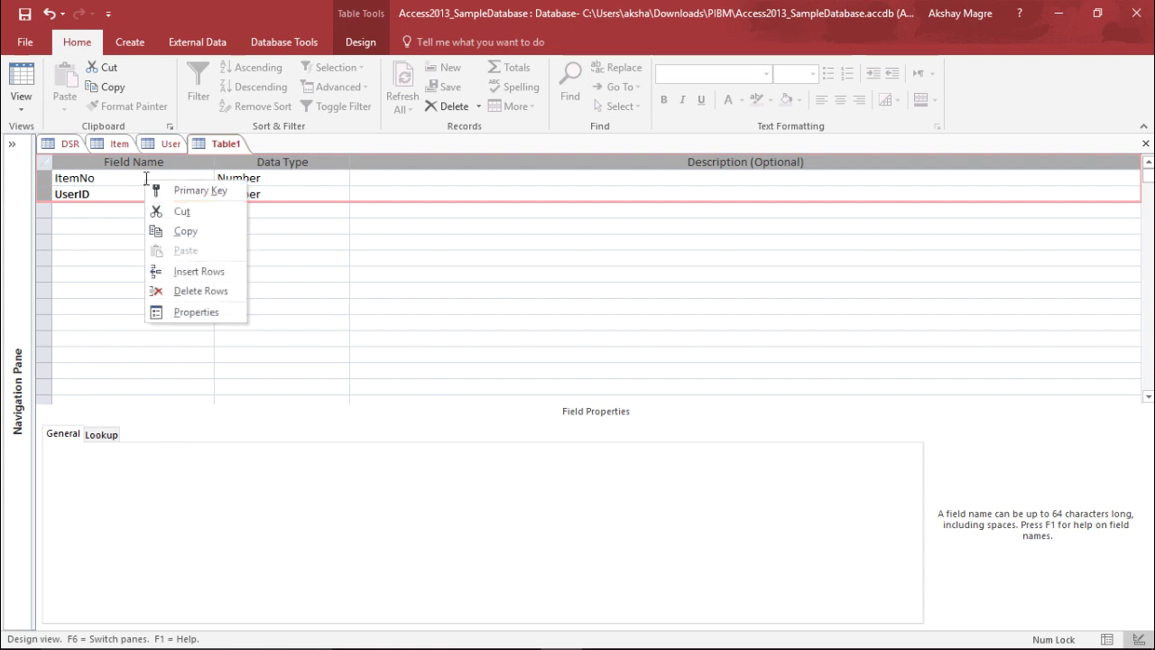
pyautogui.click(178, 191)
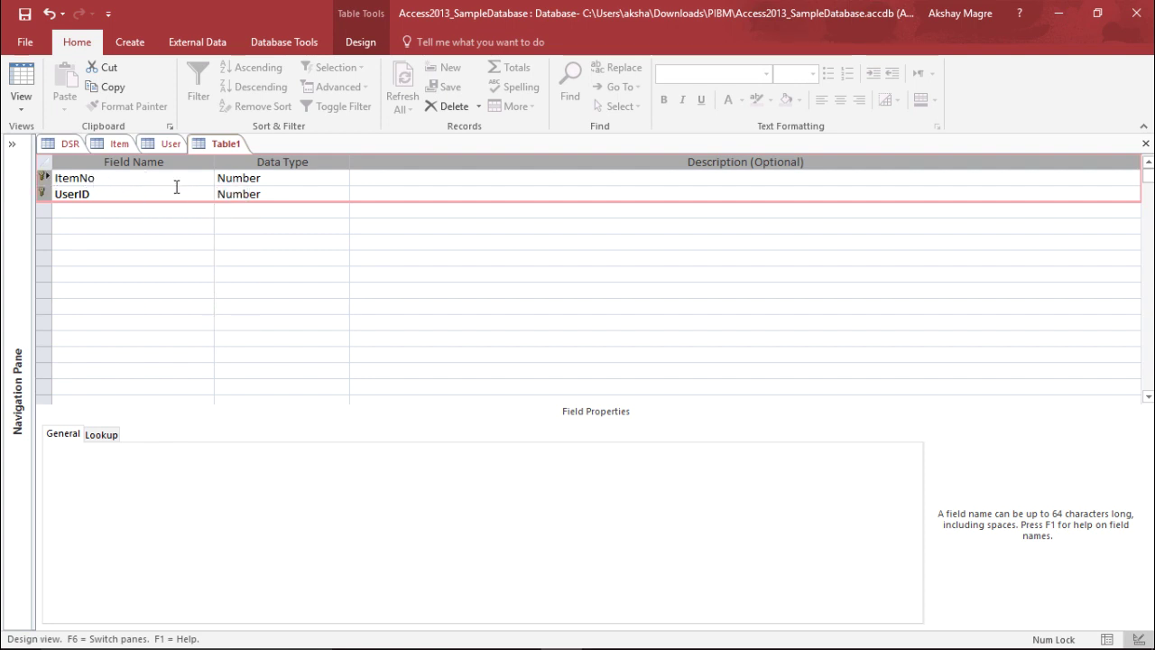
pyautogui.click(118, 211)
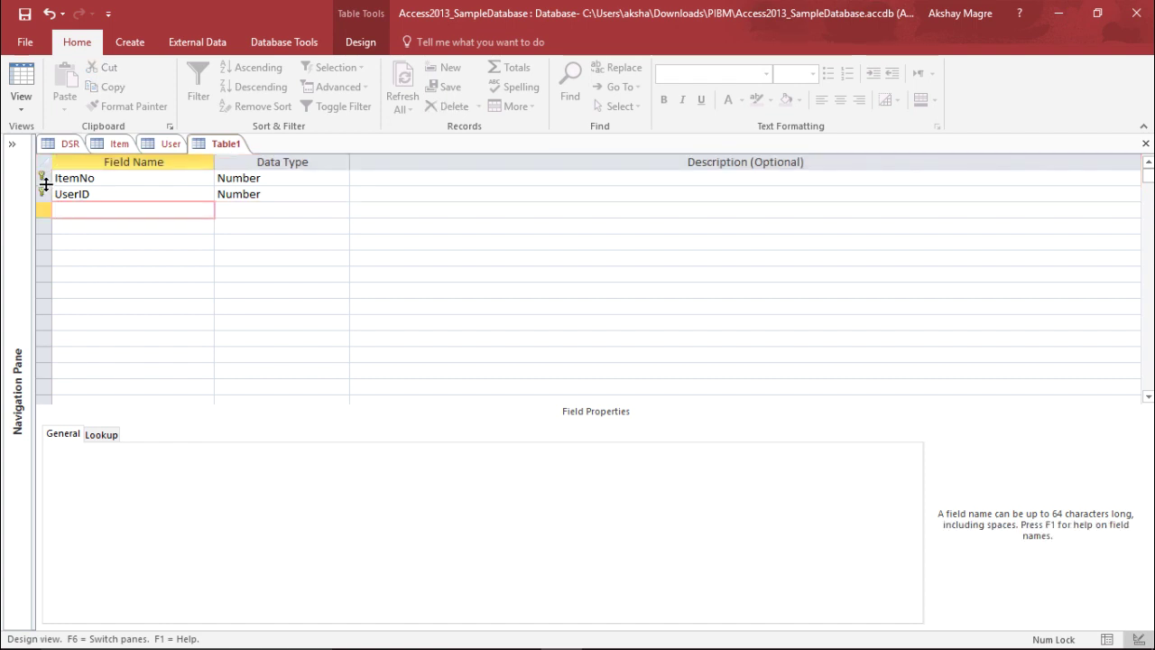
pyautogui.click(54, 177)
# Save the new table under the name JunctionTable
pyautogui.rightClick(215, 146)
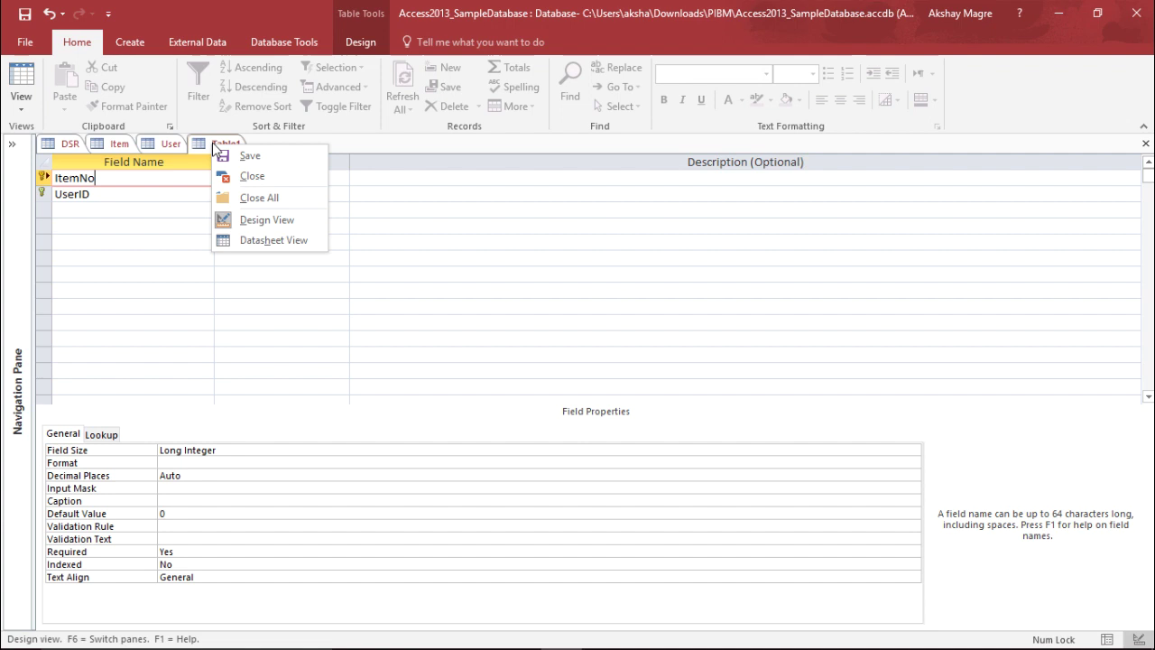
pyautogui.click(256, 156)
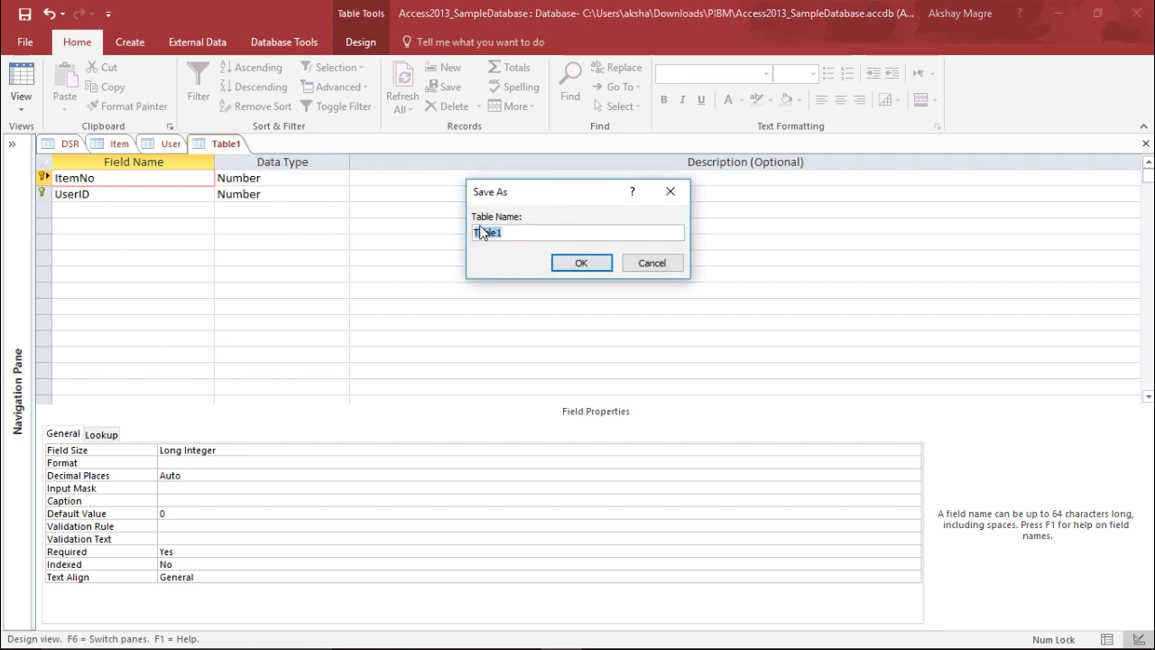
pyautogui.write('I')
pyautogui.press('Return')
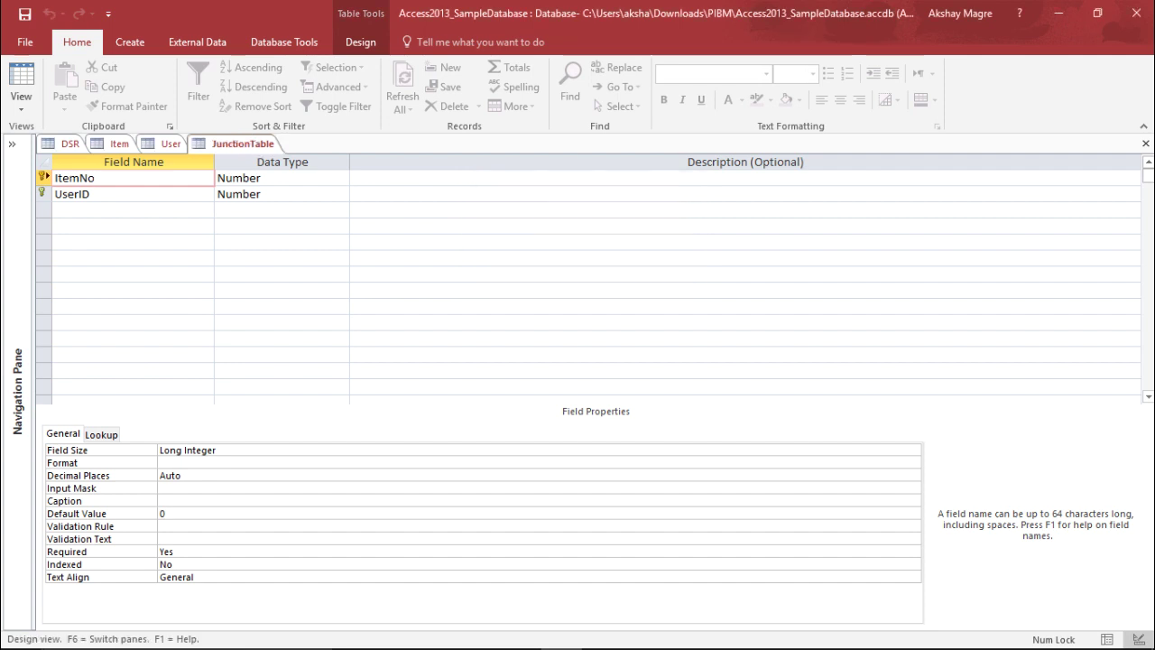
# Check the User and Item tables once more, and close all open tables including JunctionTable
pyautogui.click(101, 194)
pyautogui.click(243, 144)
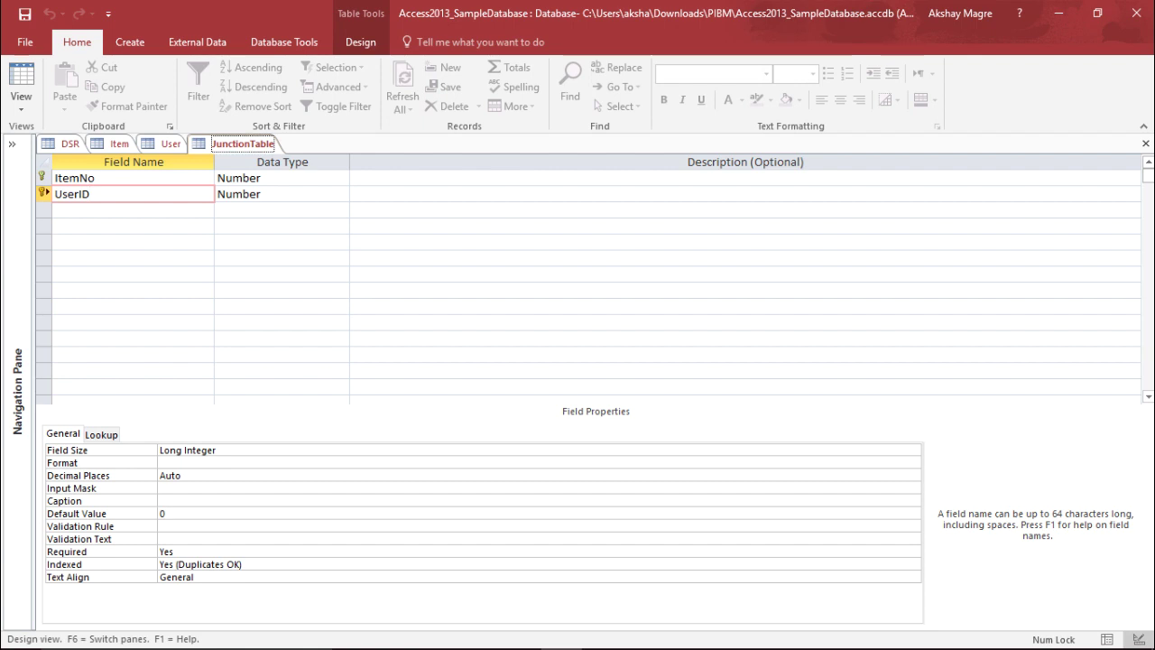
pyautogui.click(171, 145)
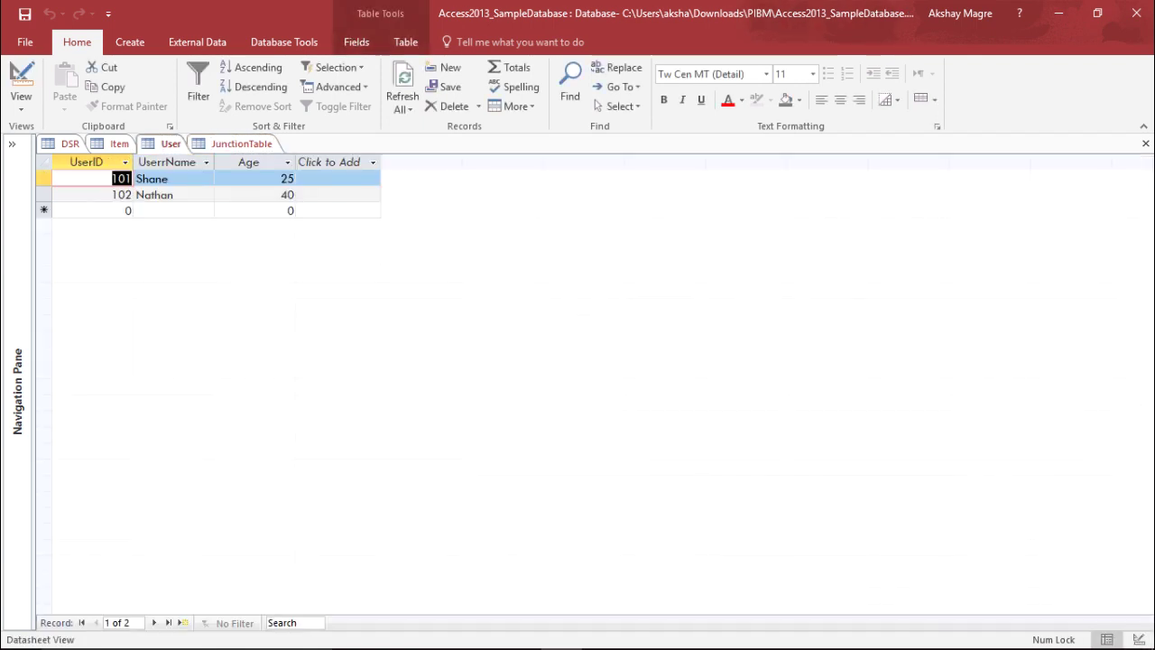
pyautogui.click(119, 144)
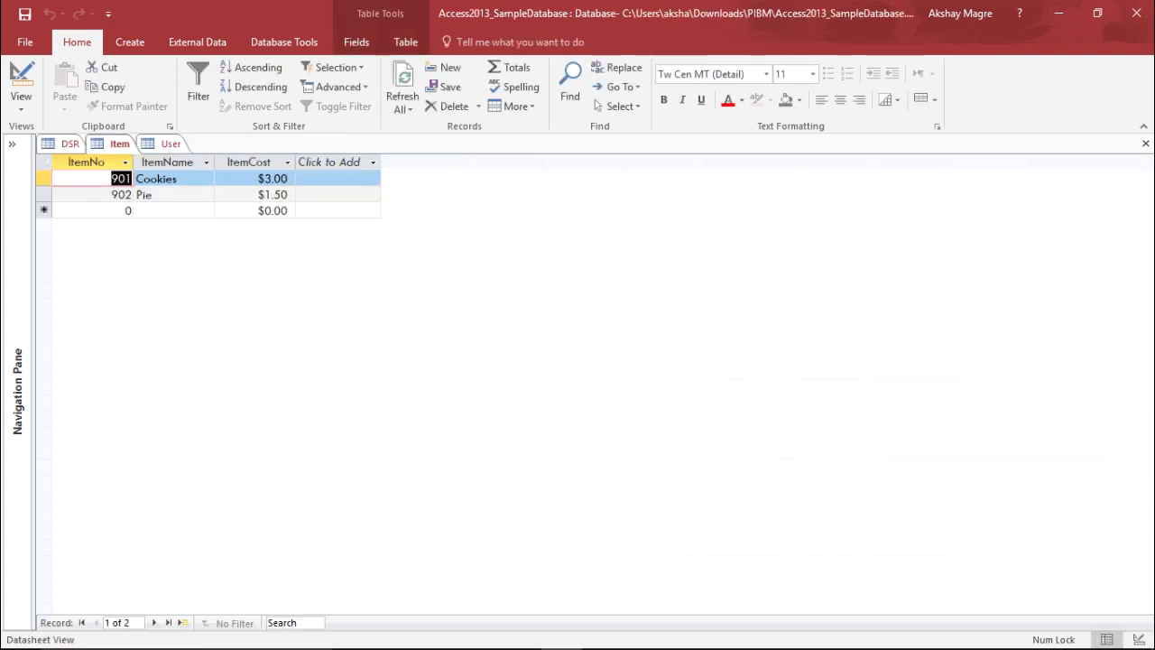
pyautogui.rightClick(172, 143)
pyautogui.click(222, 196)
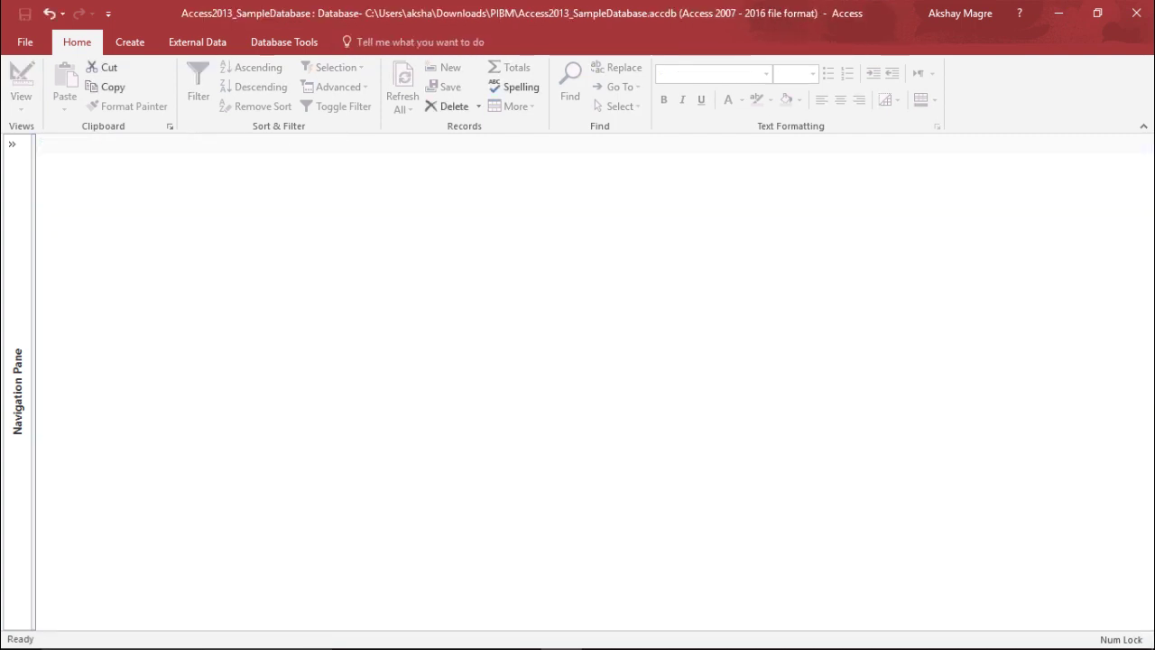
# Open the database relationships and remove the Customers, Categories, Menu Items, Sales Unit and Order Items tables from the layout
pyautogui.click(284, 42)
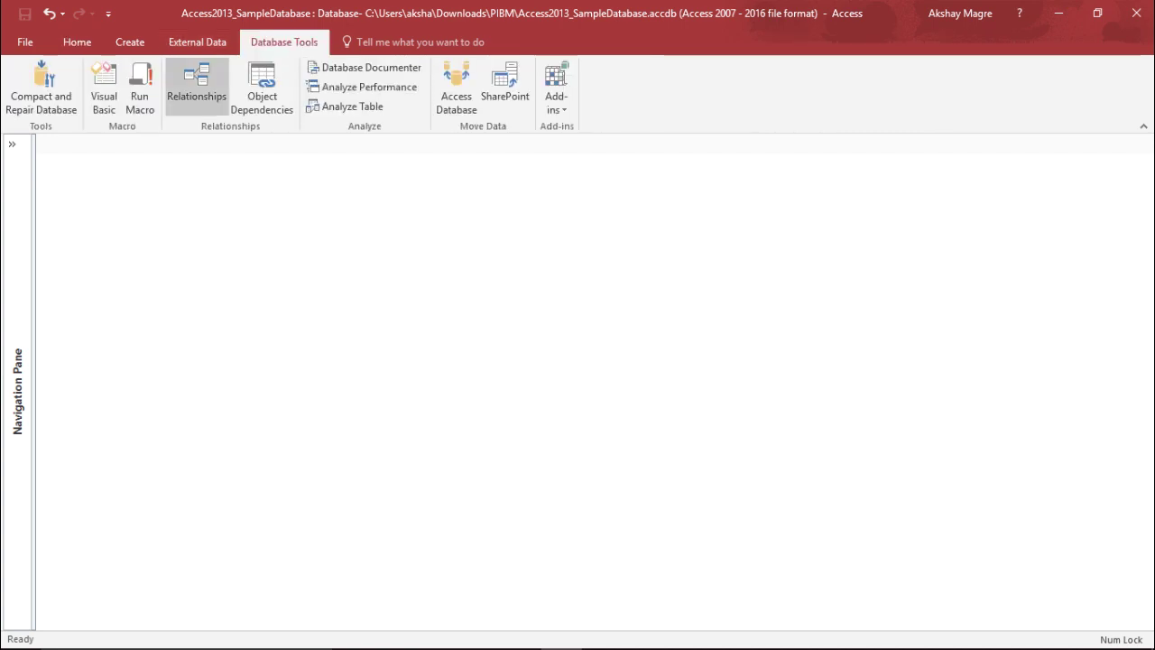
pyautogui.click(197, 86)
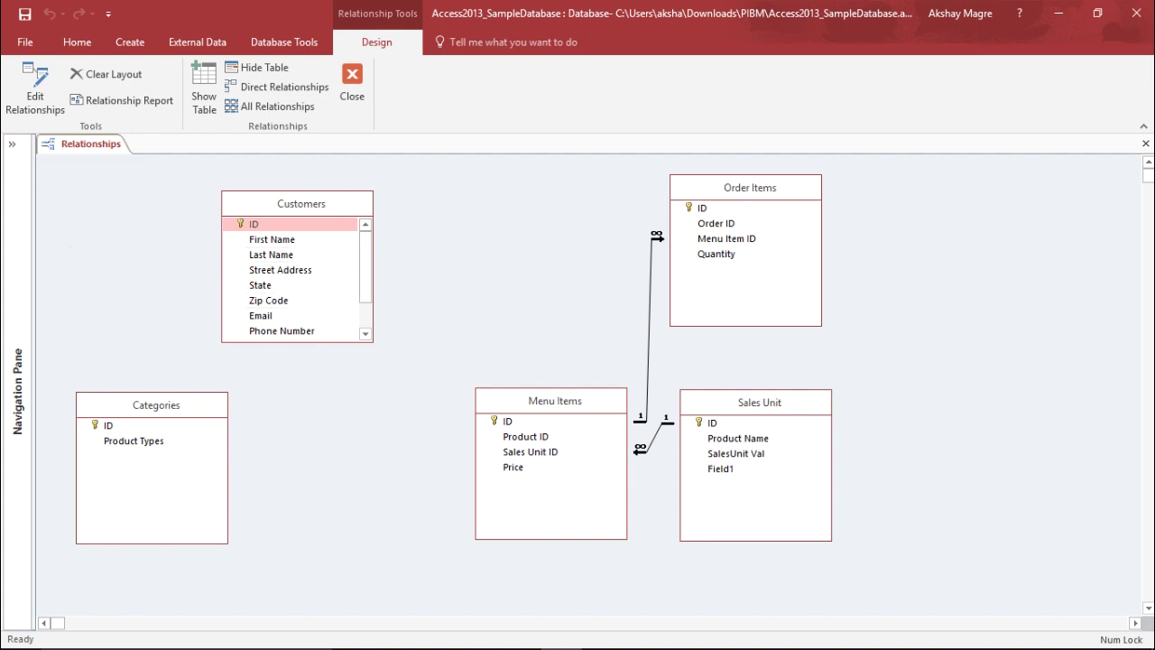
pyautogui.click(108, 425)
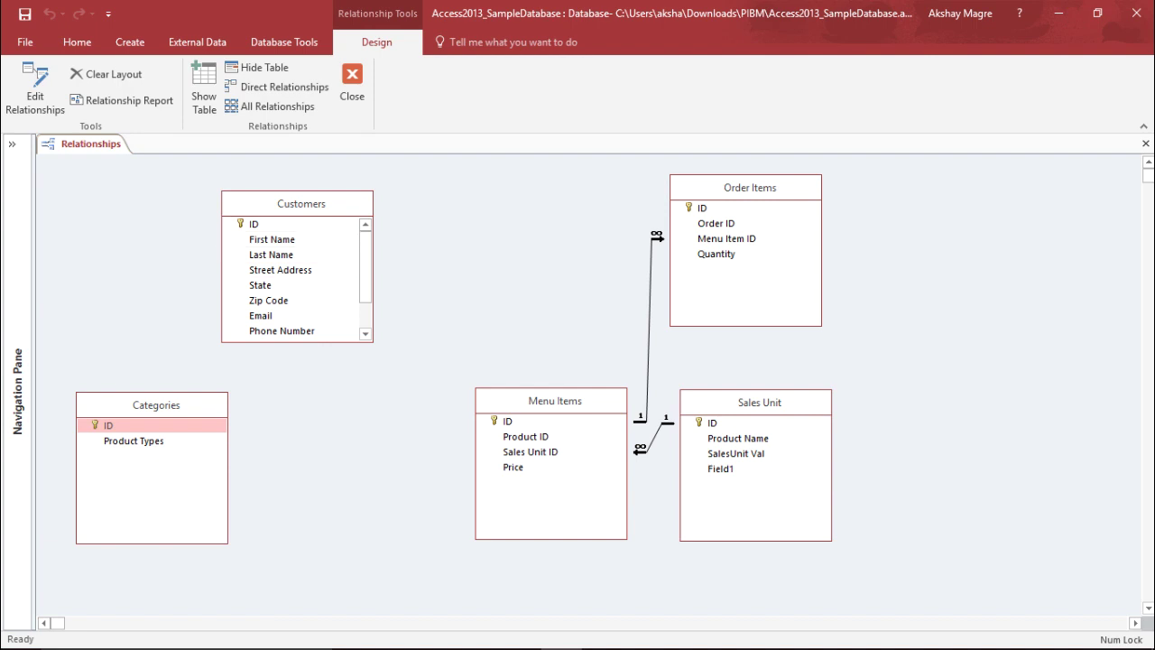
pyautogui.click(261, 224)
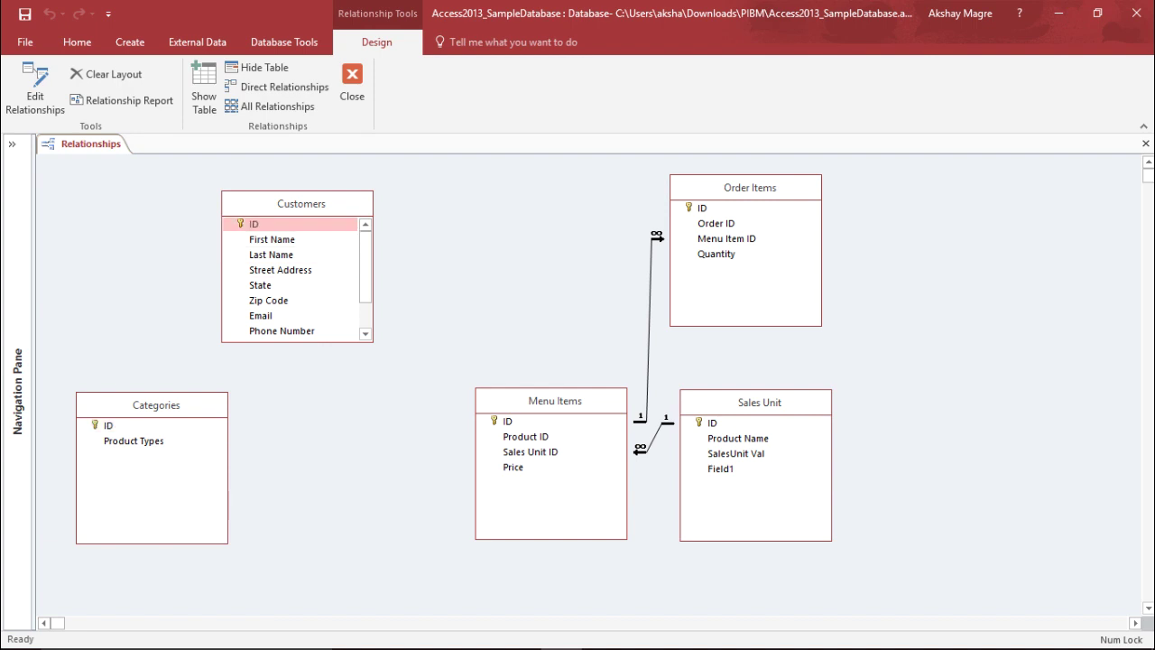
pyautogui.press('Delete')
pyautogui.click(152, 425)
pyautogui.press('Delete')
pyautogui.click(552, 422)
pyautogui.press('Delete')
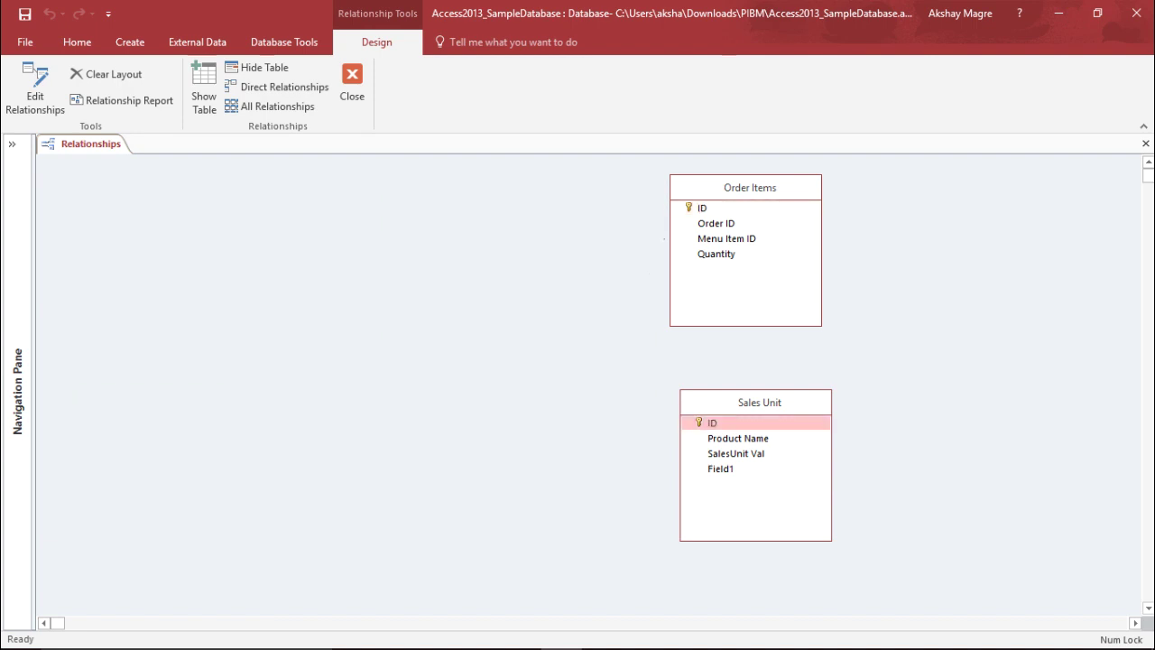
pyautogui.click(747, 207)
pyautogui.press('Delete')
pyautogui.press('Delete')
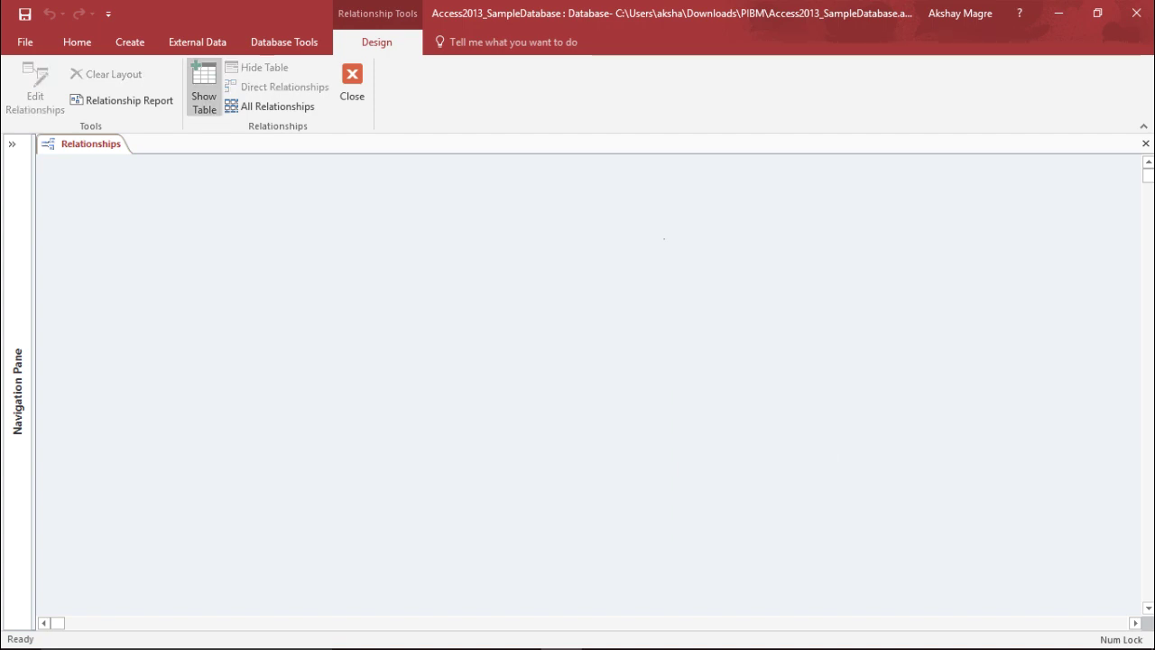
# Add the Item, User and JunctionTable tables to the empty relationships layout
pyautogui.click(204, 88)
pyautogui.click(463, 177)
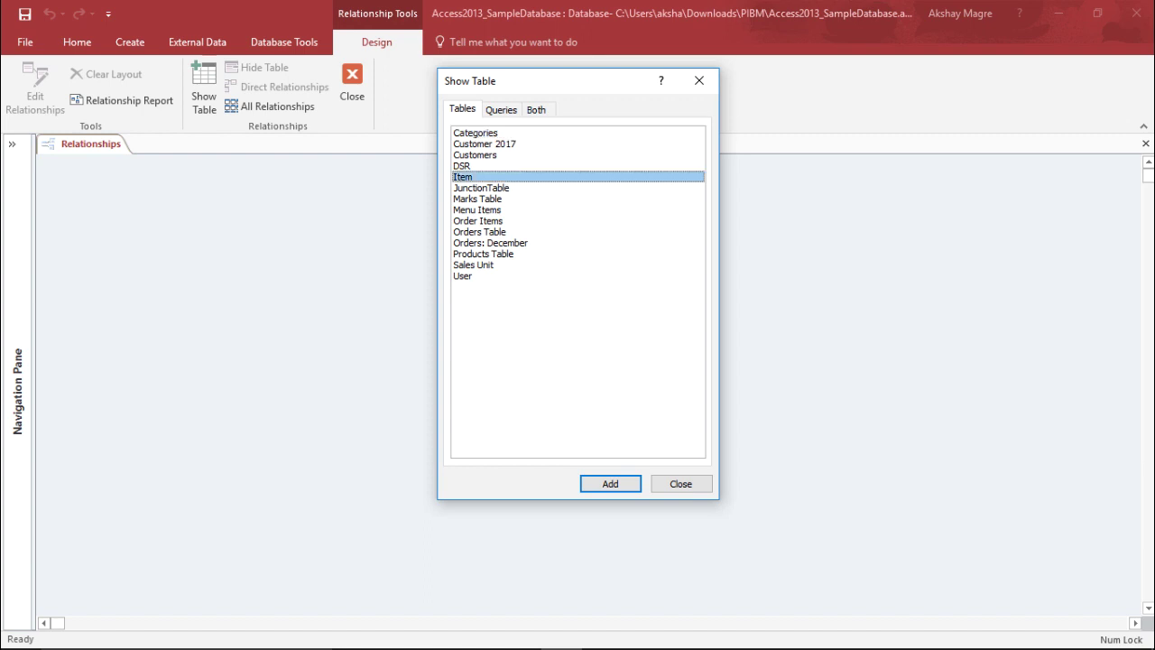
pyautogui.keyDown('ctrl'); pyautogui.click(463, 276); pyautogui.keyUp('ctrl')
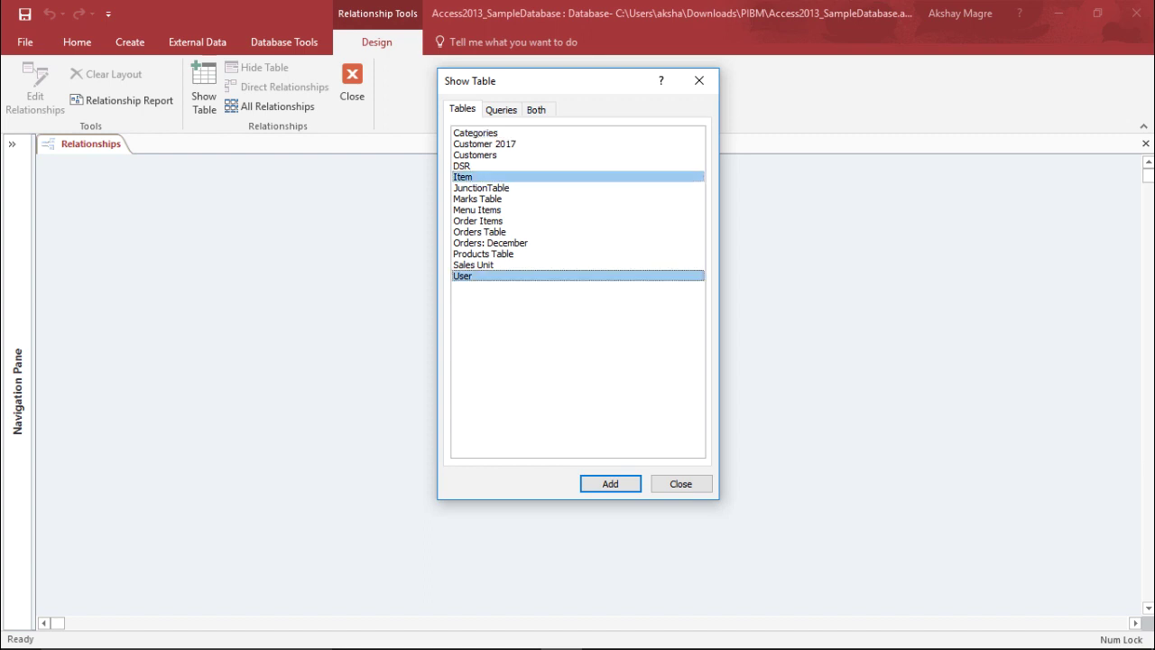
pyautogui.keyDown('ctrl'); pyautogui.click(480, 188); pyautogui.keyUp('ctrl')
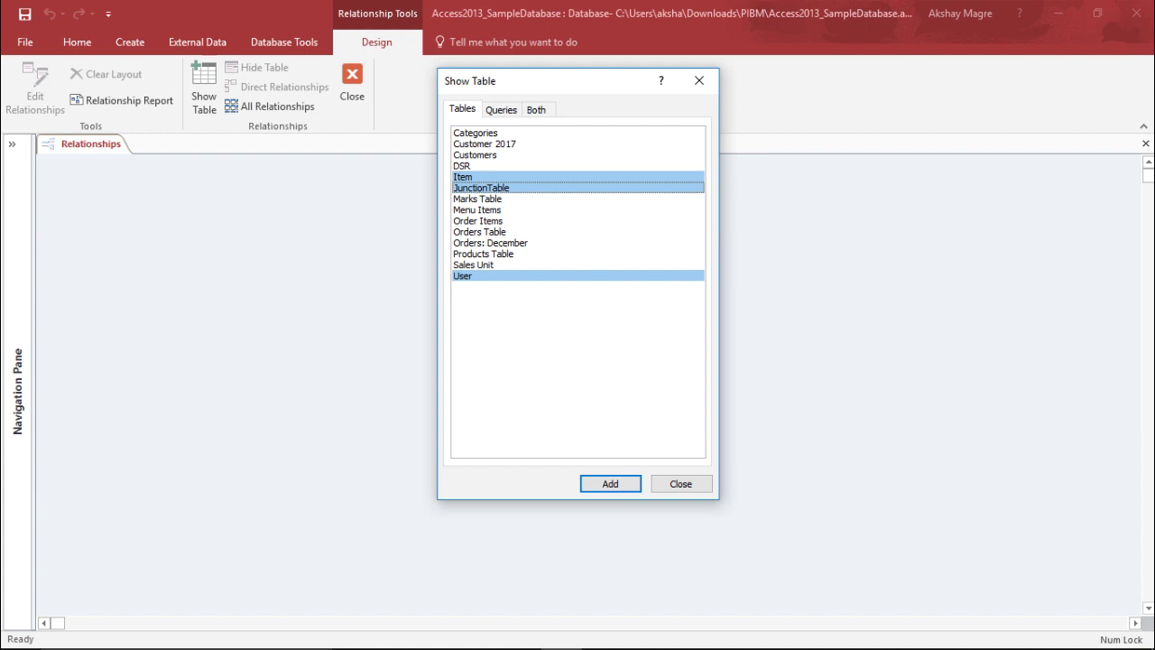
pyautogui.click(611, 484)
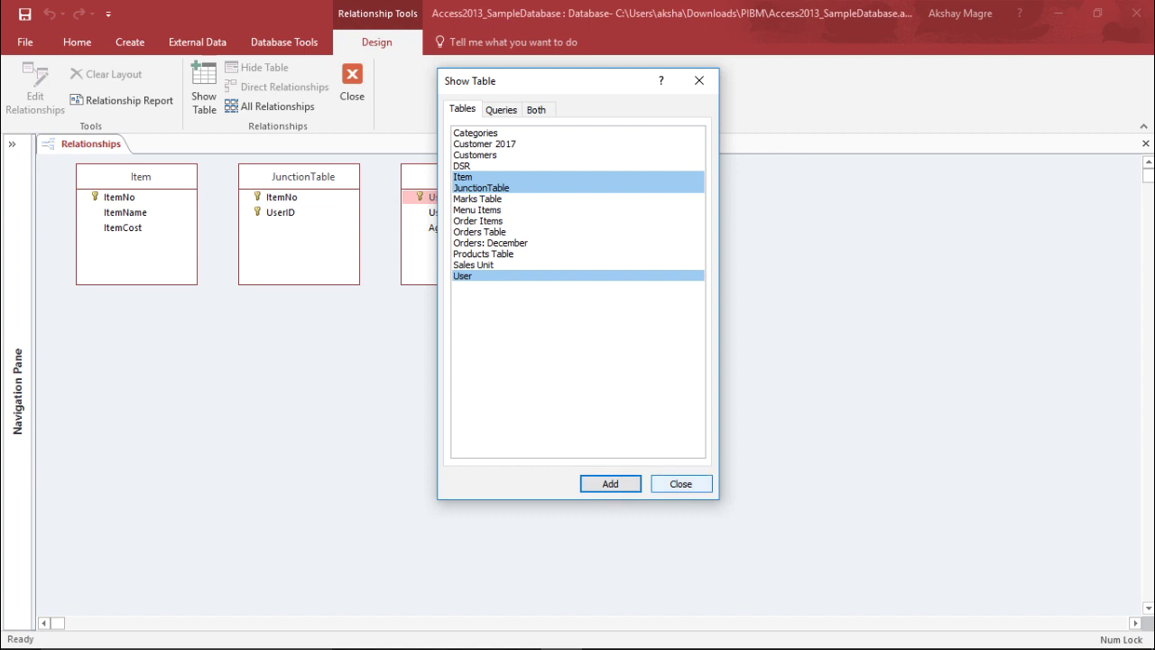
pyautogui.click(681, 484)
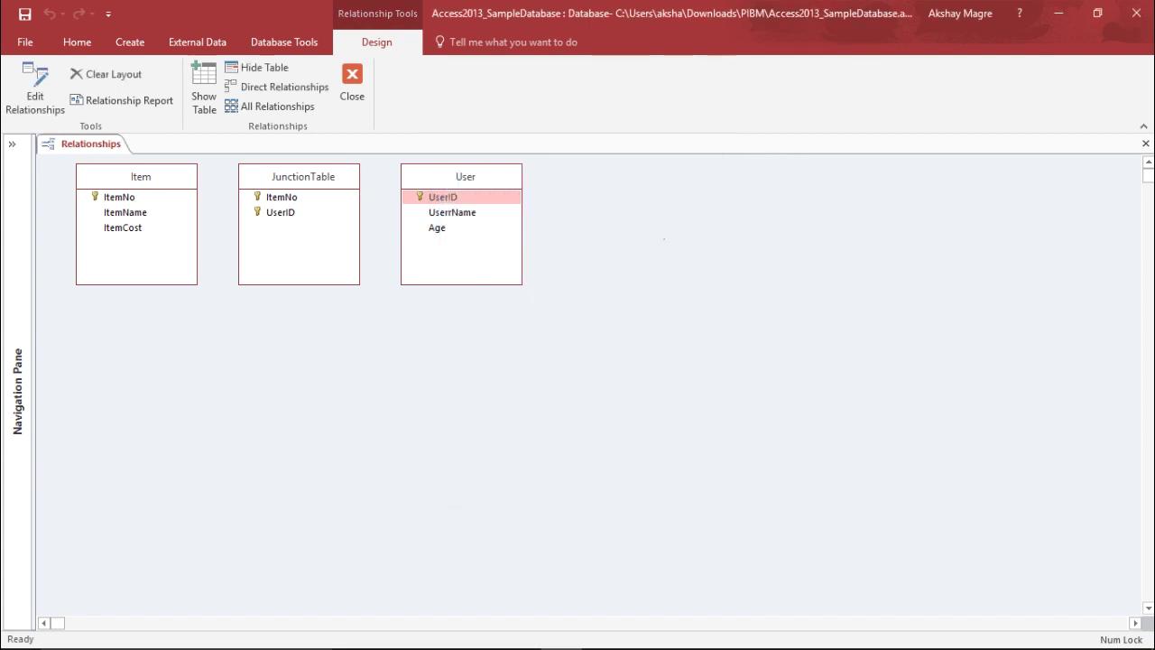
# Spread out the User, JunctionTable and Item tables in the layout to leave room between them for relationship lines
pyautogui.moveTo(464, 176); pyautogui.dragTo(504, 185)
pyautogui.moveTo(302, 177); pyautogui.dragTo(343, 192)
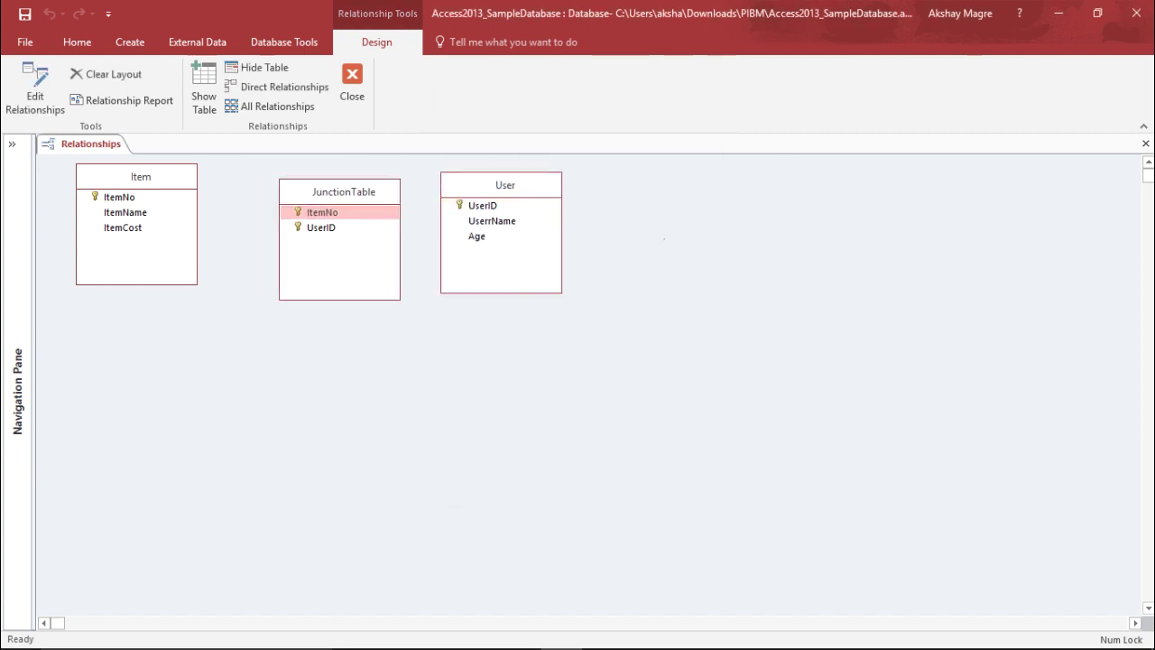
pyautogui.moveTo(139, 177); pyautogui.dragTo(154, 186)
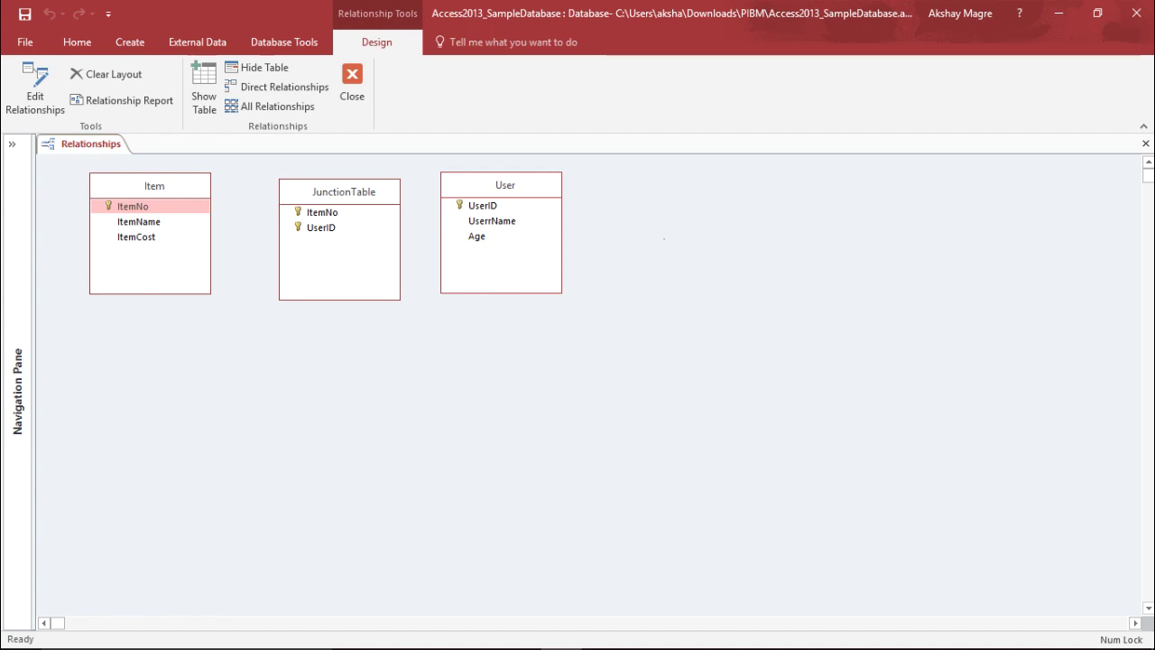
# Create a one-to-many relationship from Item's ItemNo to JunctionTable's ItemNo with referential integrity enforced
pyautogui.moveTo(133, 206); pyautogui.dragTo(322, 213)
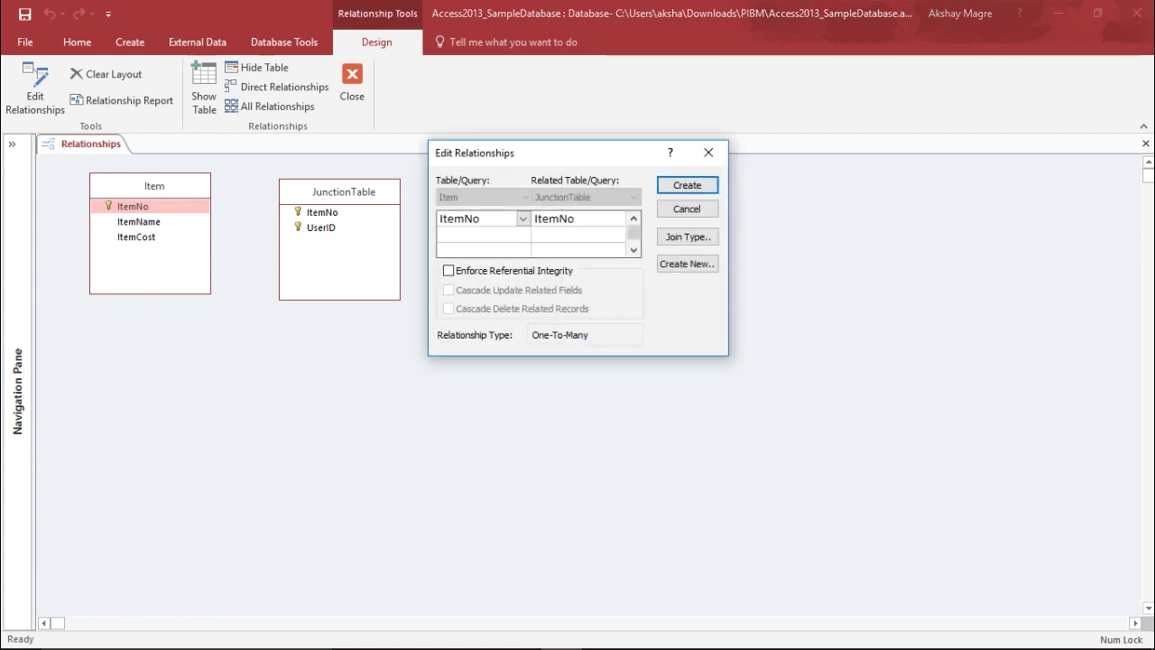
pyautogui.moveTo(520, 152); pyautogui.dragTo(315, 267)
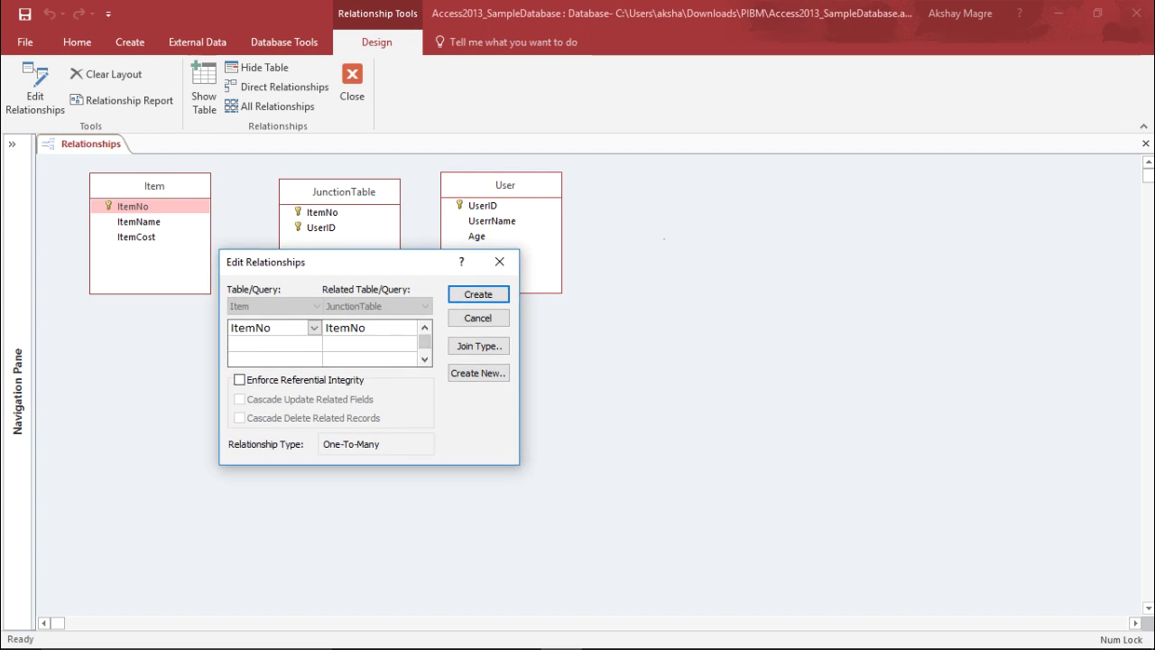
pyautogui.click(239, 380)
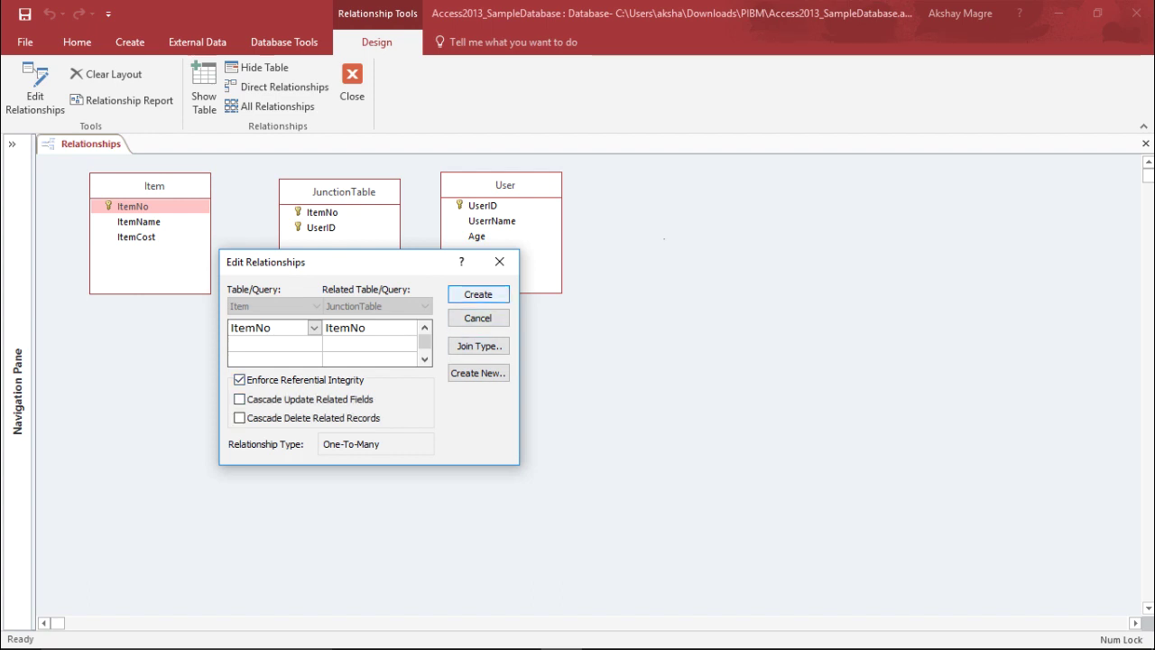
pyautogui.click(478, 294)
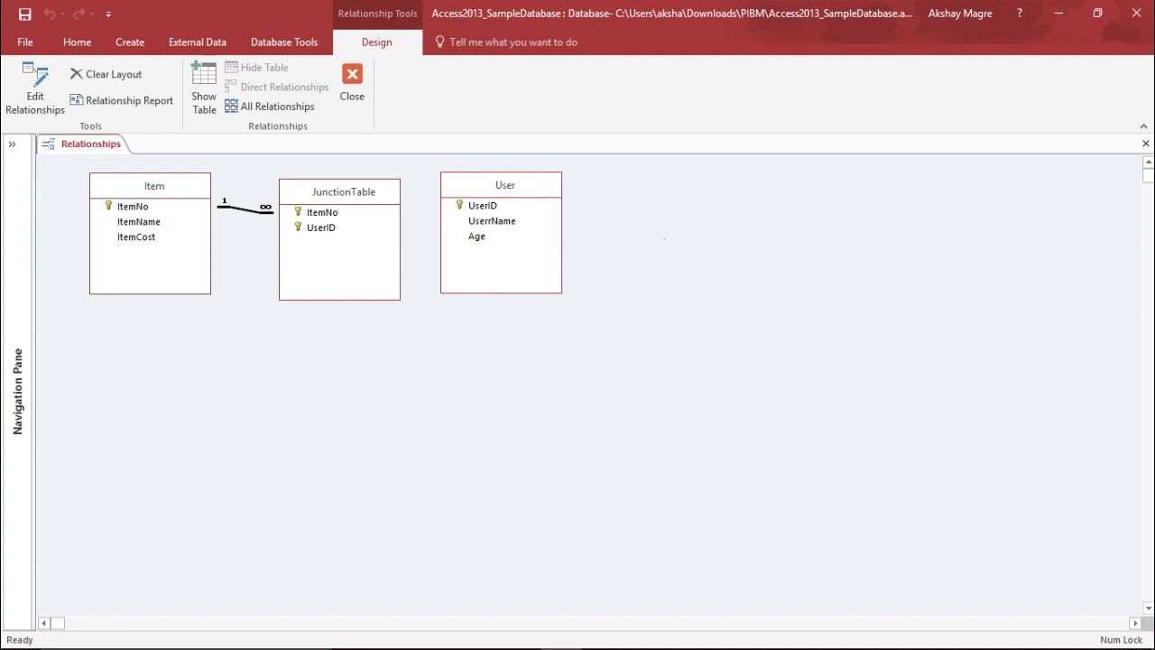
# Relate User's UserID one-to-many to JunctionTable's UserID with referential integrity enforced, and move the User table farther from JunctionTable
pyautogui.click(483, 206)
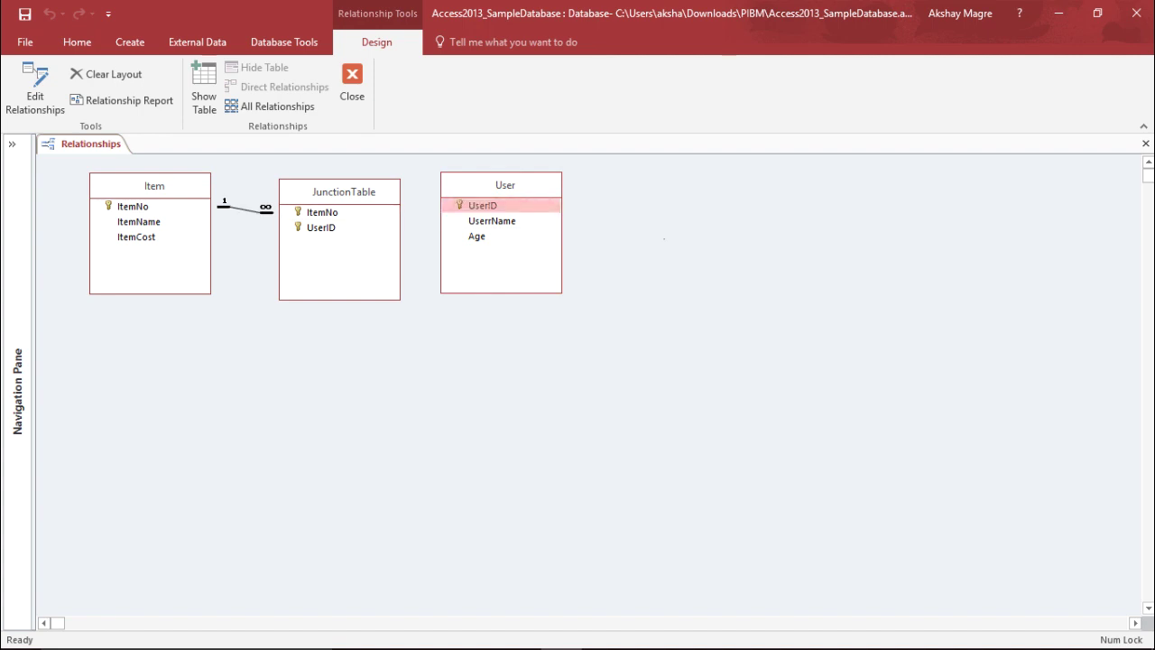
pyautogui.moveTo(482, 206); pyautogui.dragTo(321, 228)
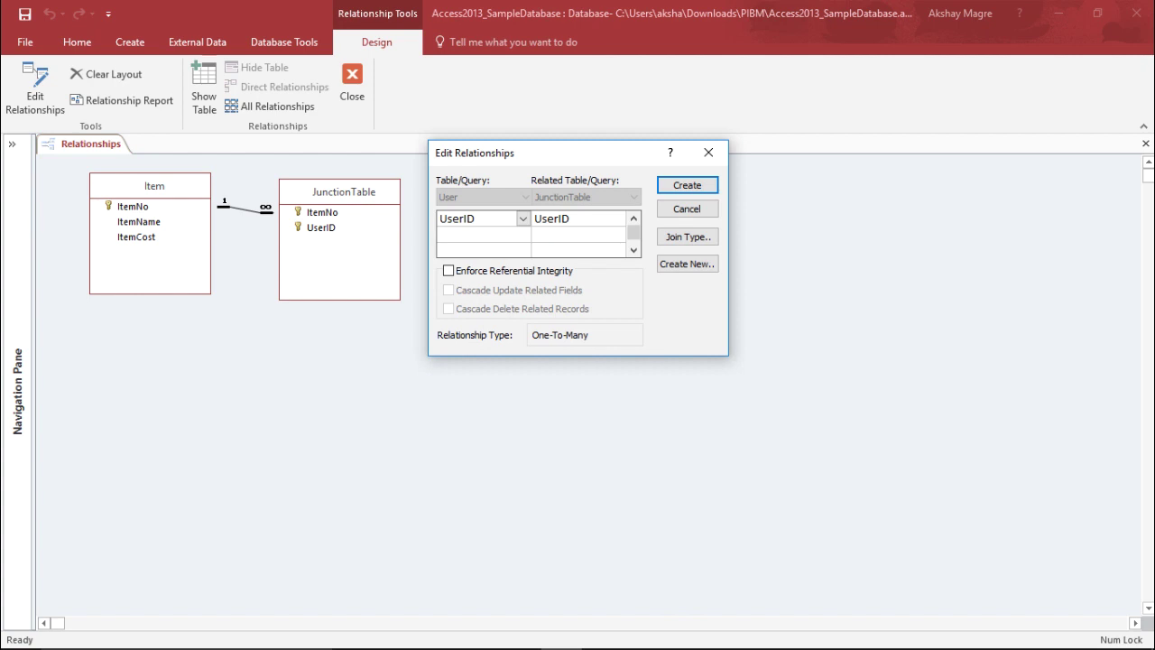
pyautogui.moveTo(564, 152); pyautogui.dragTo(364, 352)
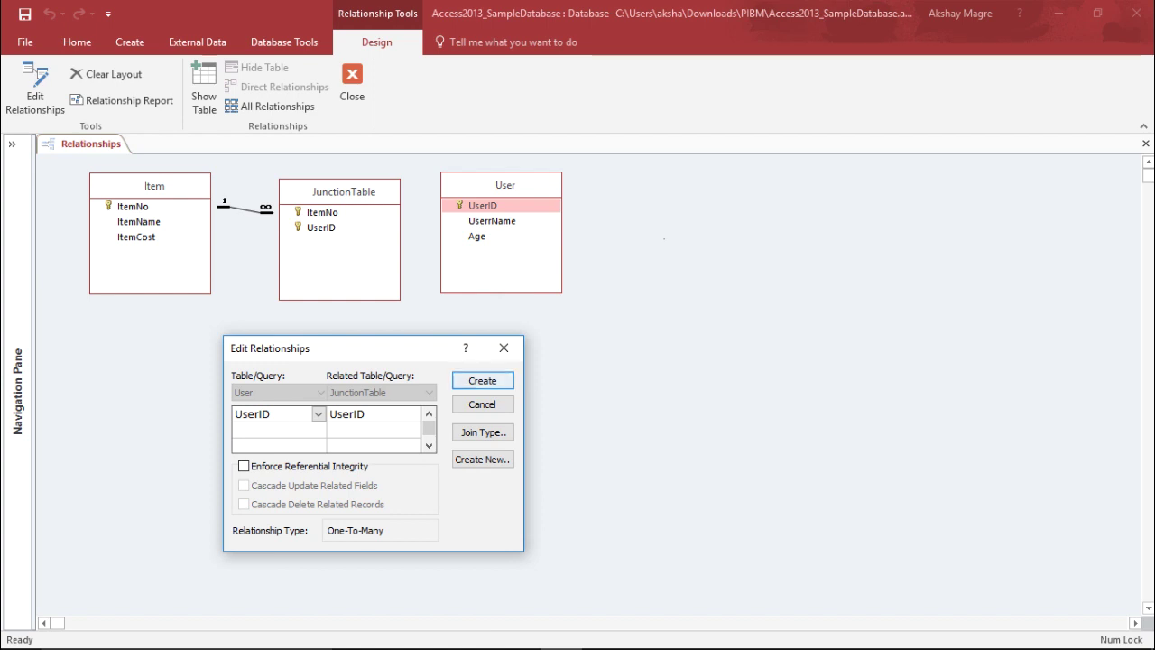
pyautogui.click(243, 467)
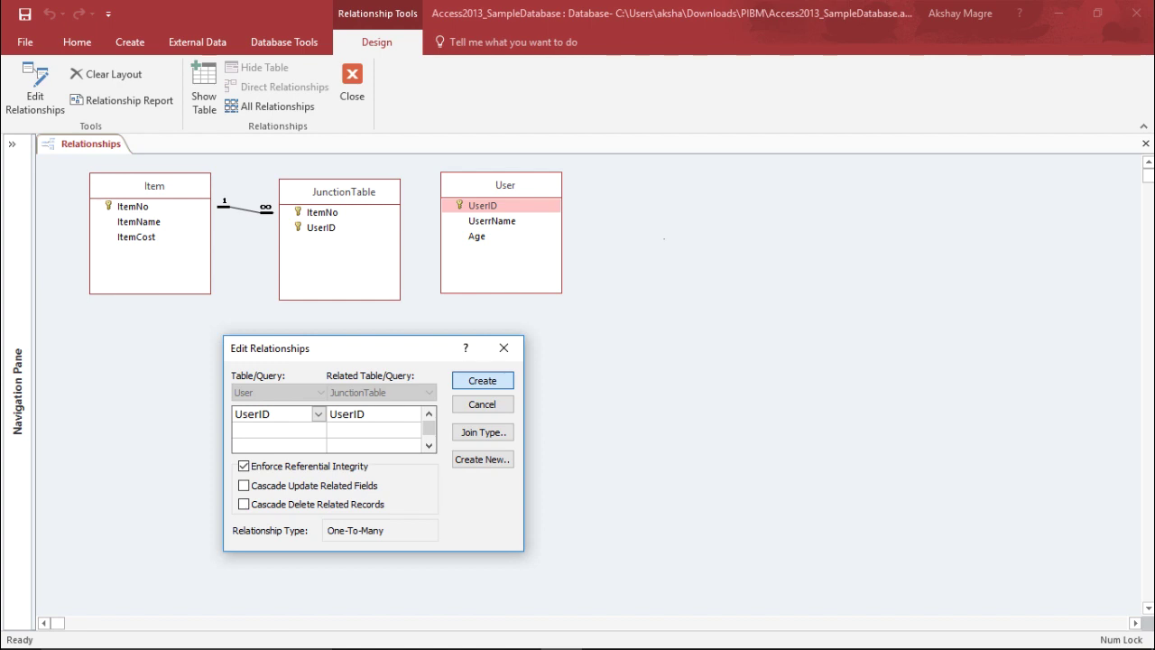
pyautogui.click(483, 381)
pyautogui.moveTo(505, 185); pyautogui.dragTo(561, 189)
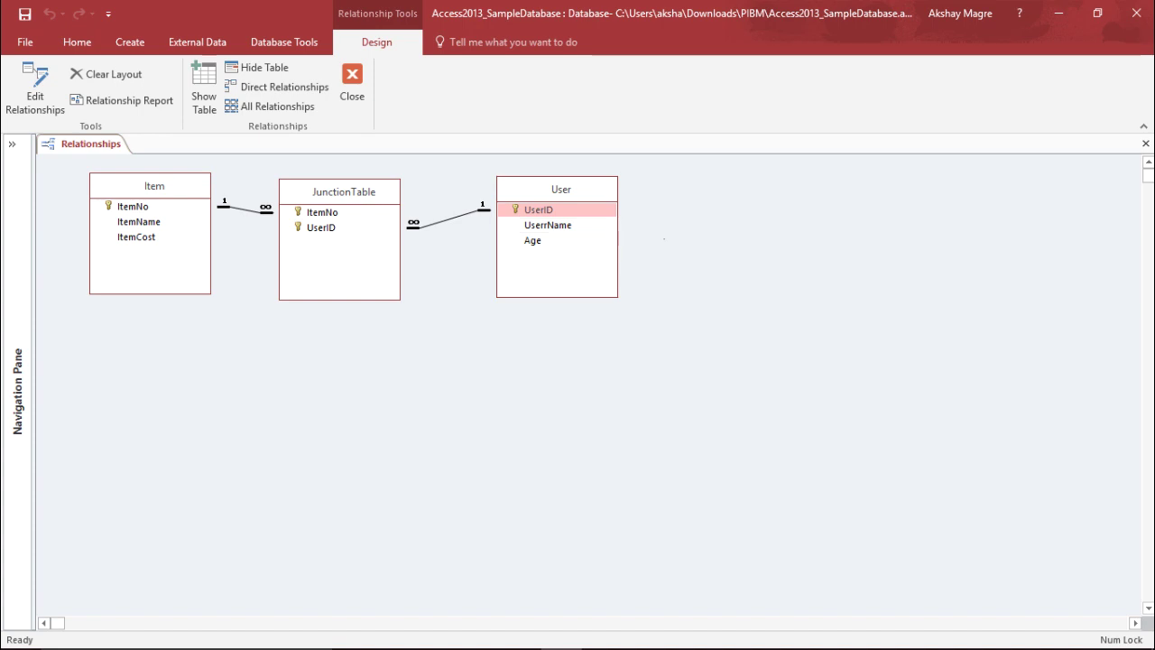
# Close the relationships layout and save its changes
pyautogui.click(322, 212)
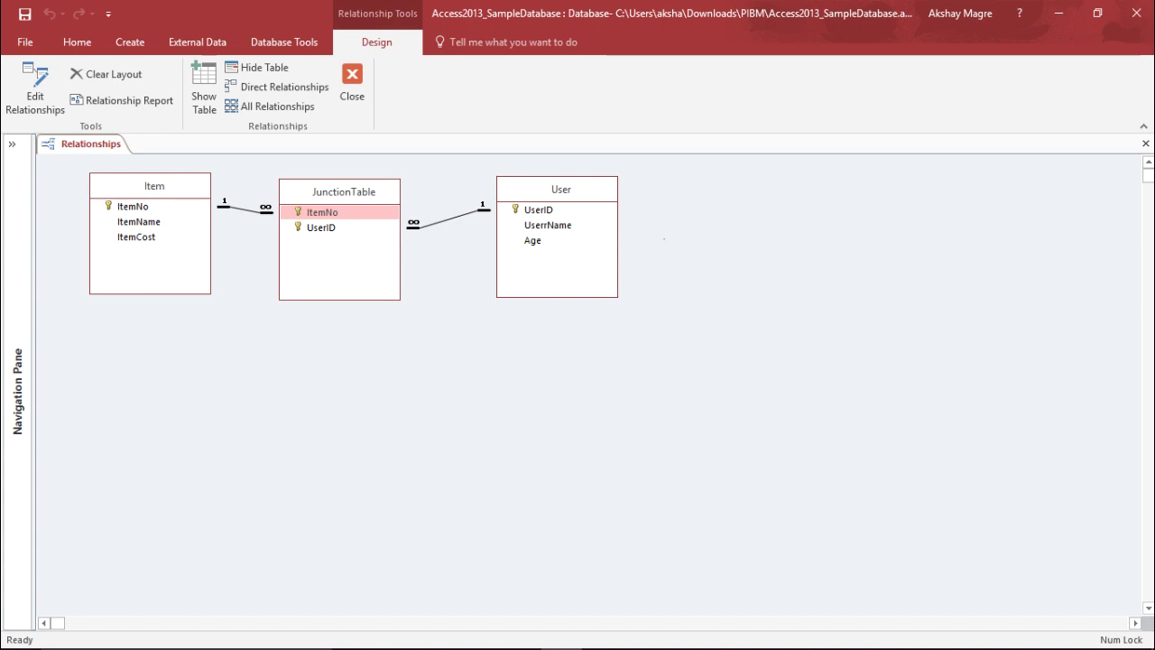
pyautogui.click(352, 86)
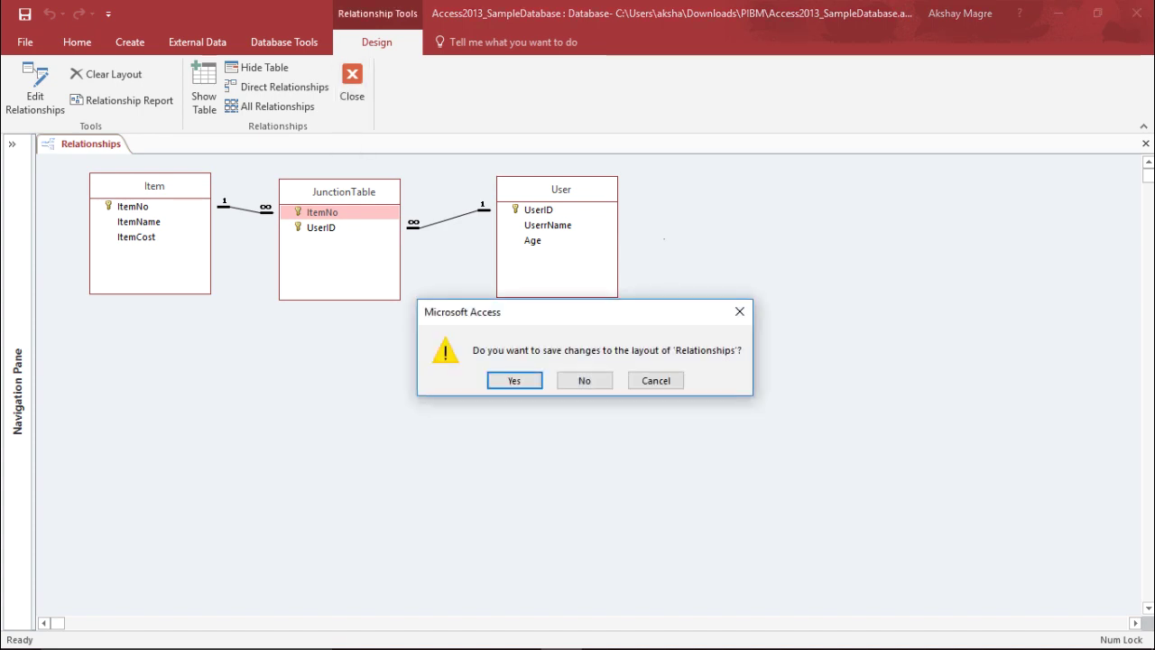
pyautogui.click(514, 380)
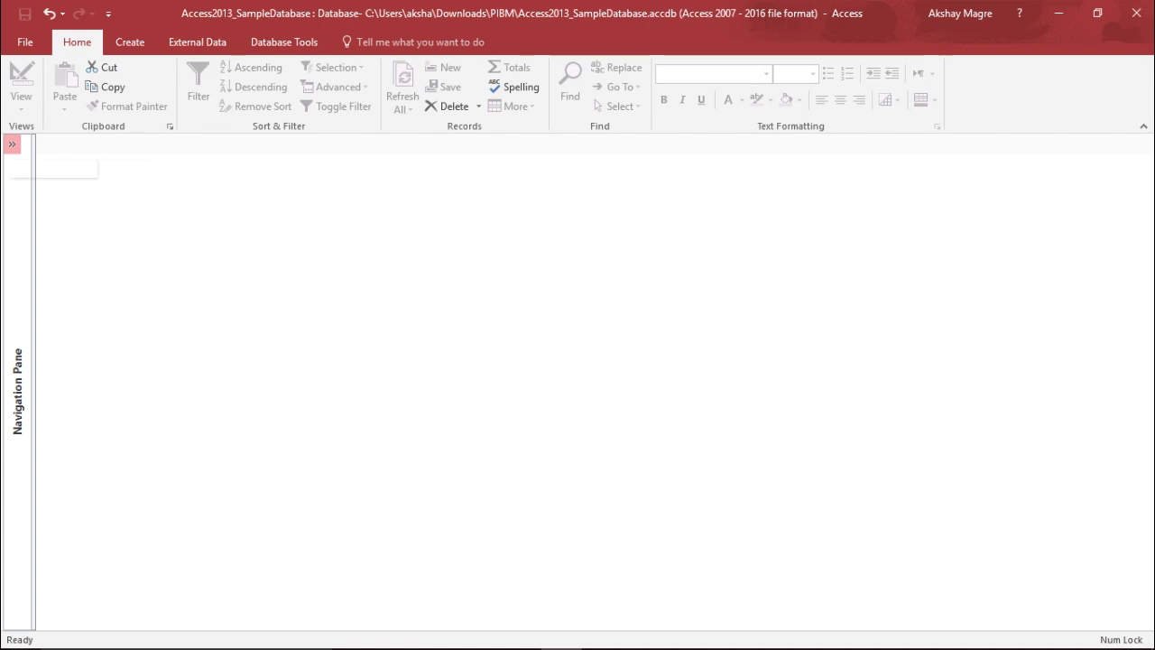
# Open JunctionTable in Datasheet View and collapse the list of database objects
pyautogui.click(12, 143)
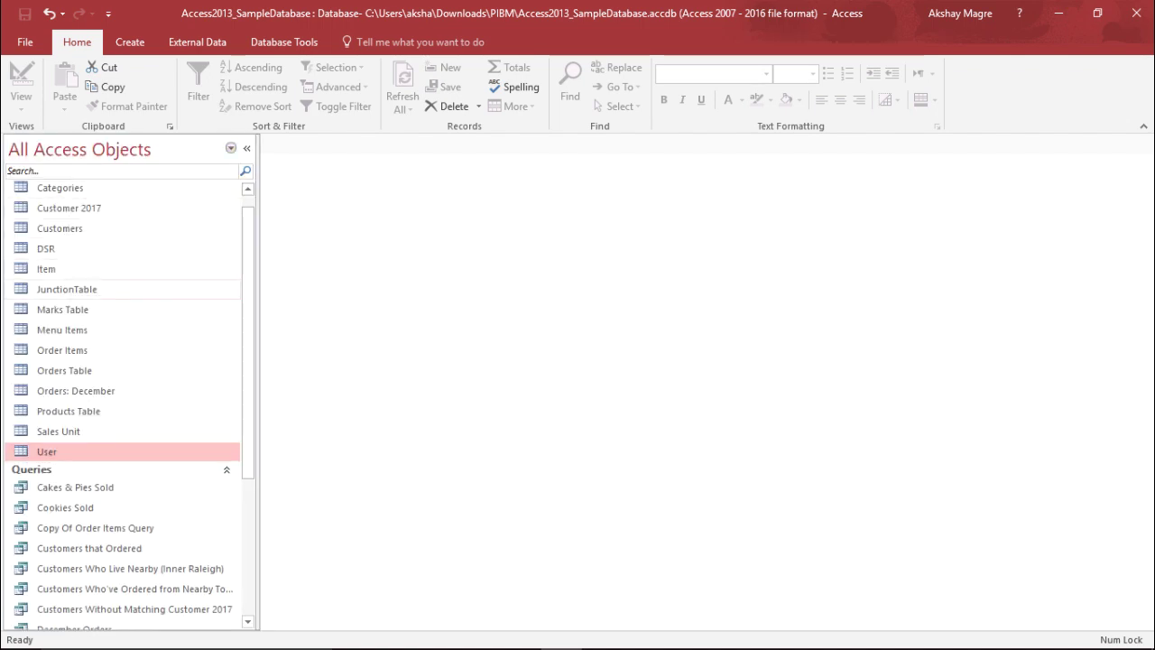
pyautogui.click(68, 289)
pyautogui.doubleClick(67, 289)
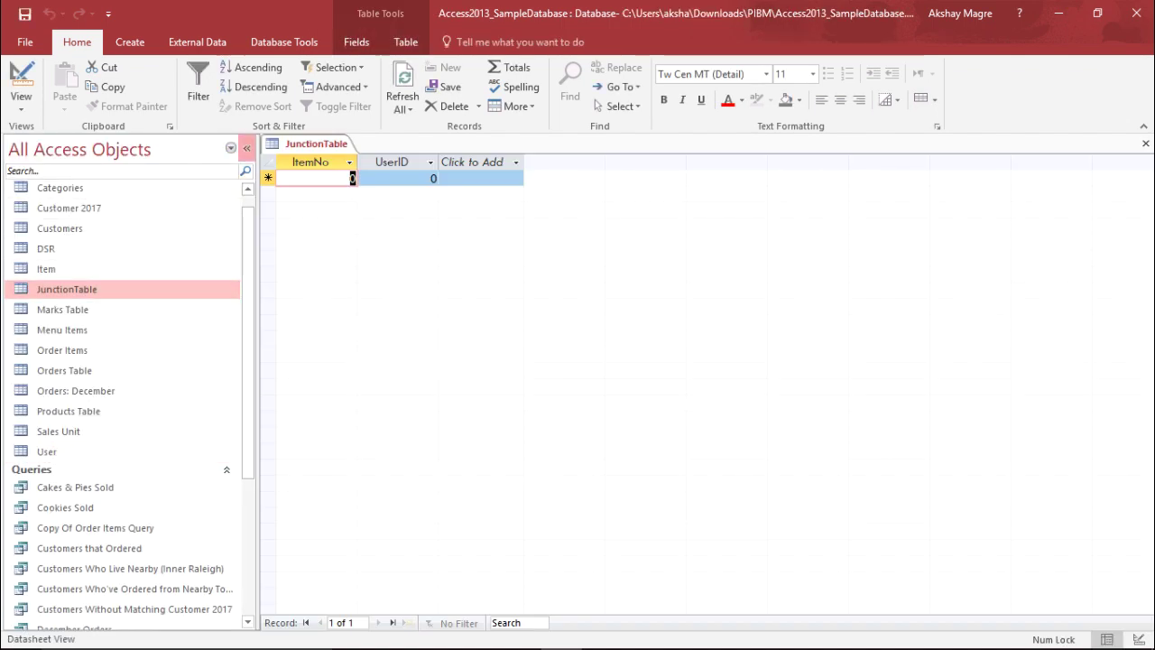
pyautogui.click(247, 148)
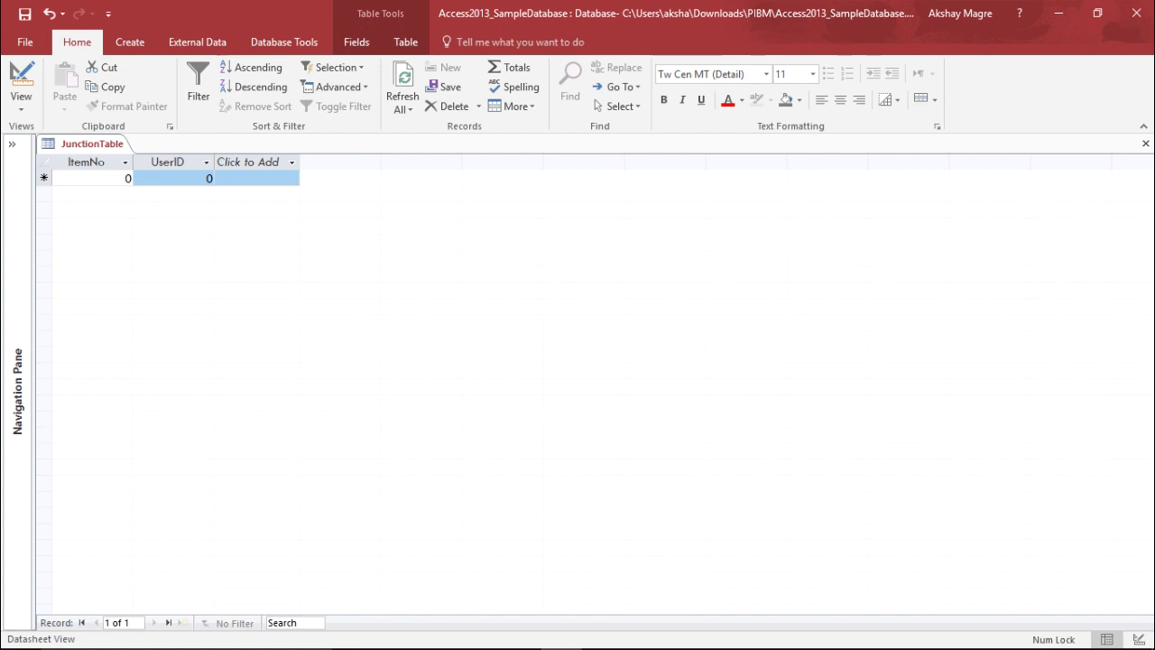